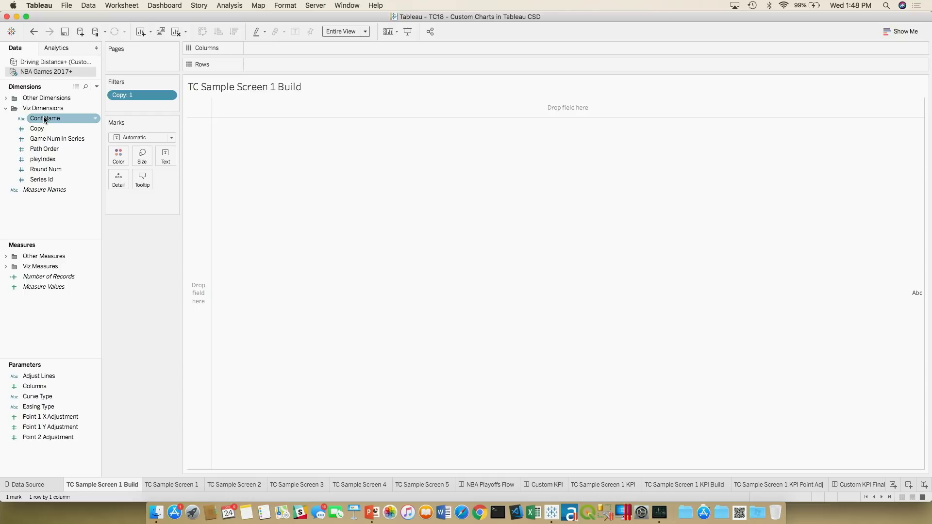
Add Conf Name, Round Num, Series Id, Game Num In Series and playIndex as detail fields for the marks
drag(45, 120, 118, 181)
drag(41, 180, 118, 179)
drag(69, 139, 122, 186)
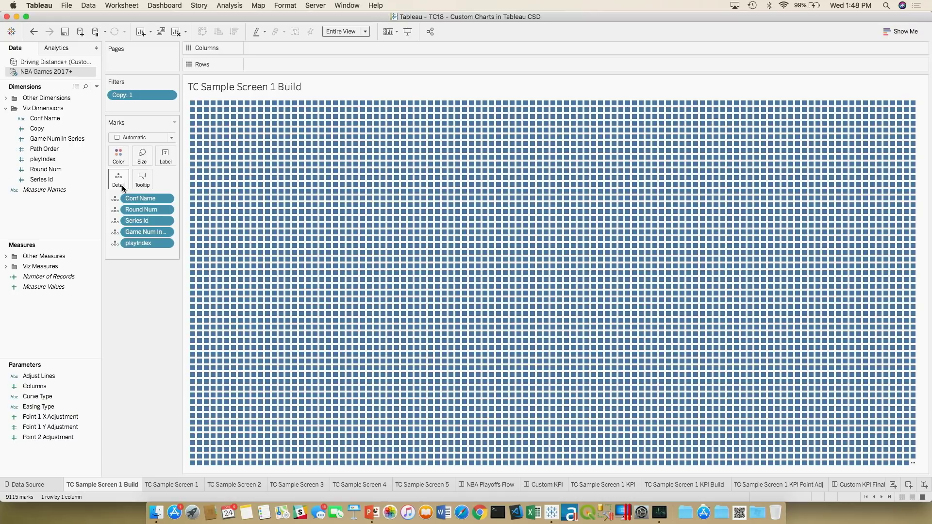
Expand the Viz Measures folder and place Bracket X on Columns as the unaggregated field
click(10, 275)
click(10, 267)
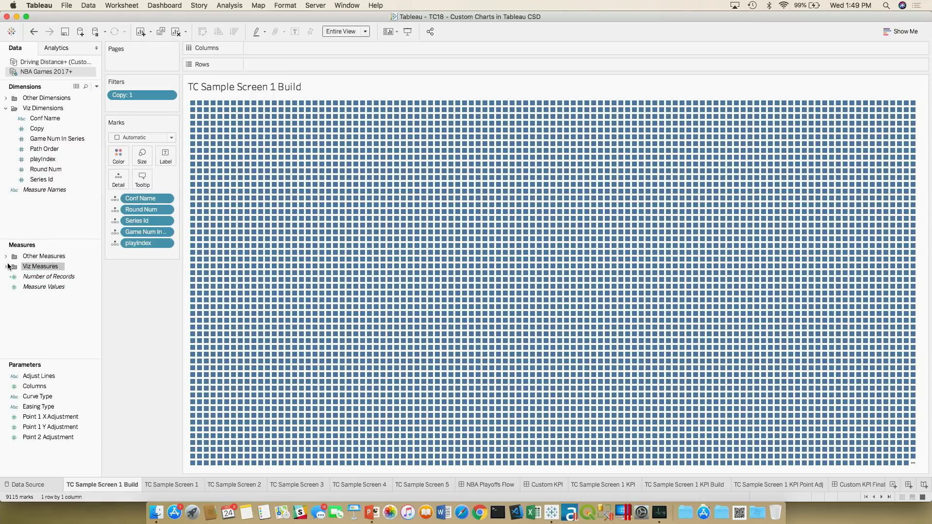
click(6, 267)
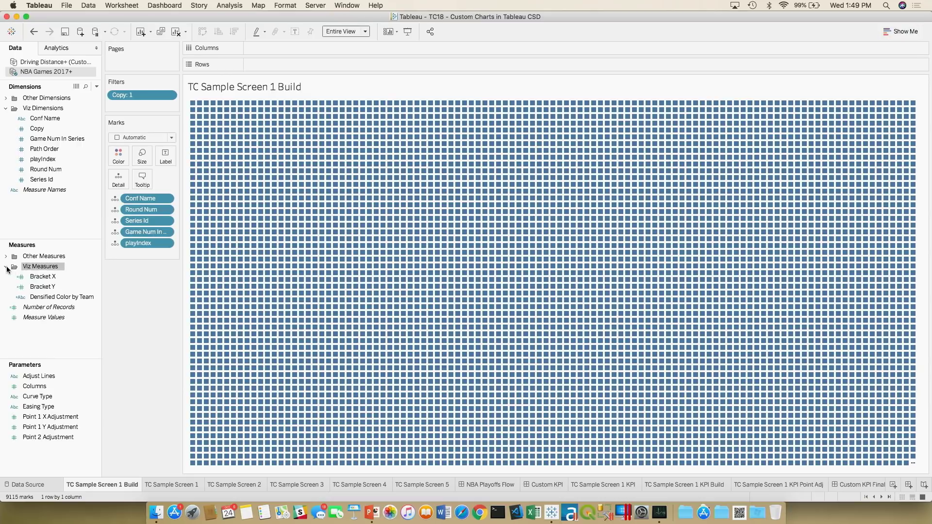
click(41, 275)
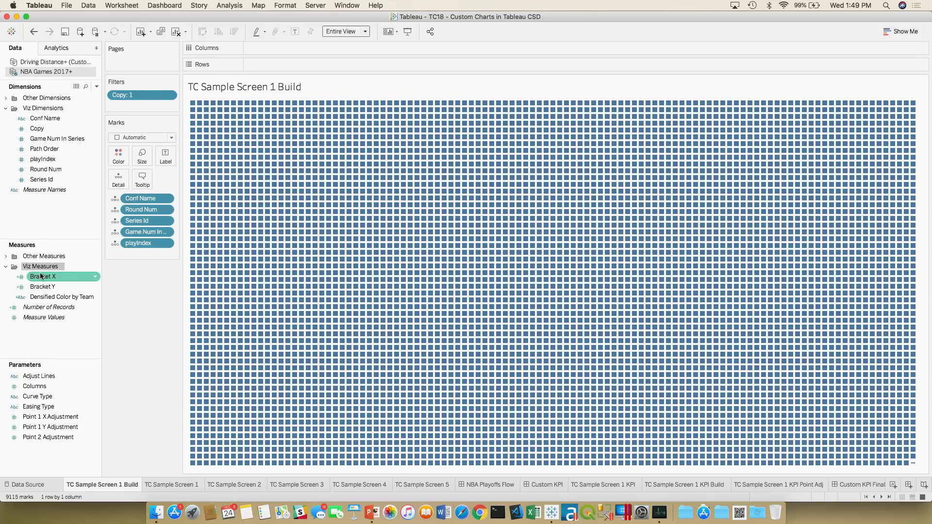
drag(41, 276, 286, 44)
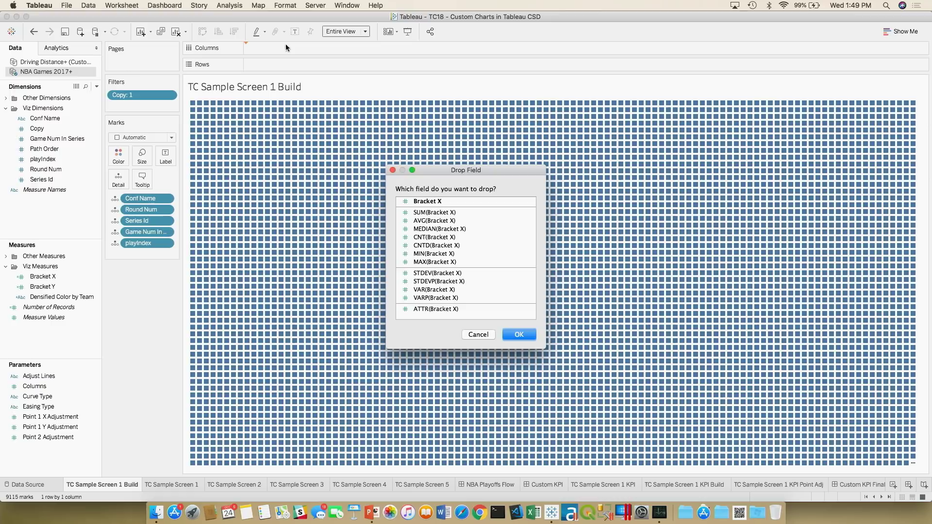
click(433, 201)
click(519, 335)
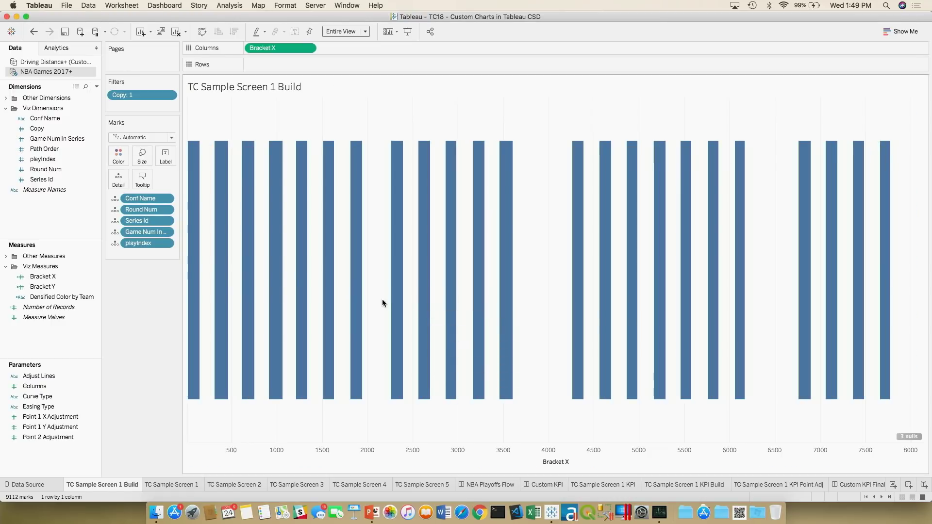
Place Bracket Y on Rows and set what its table calculation computes along
click(71, 288)
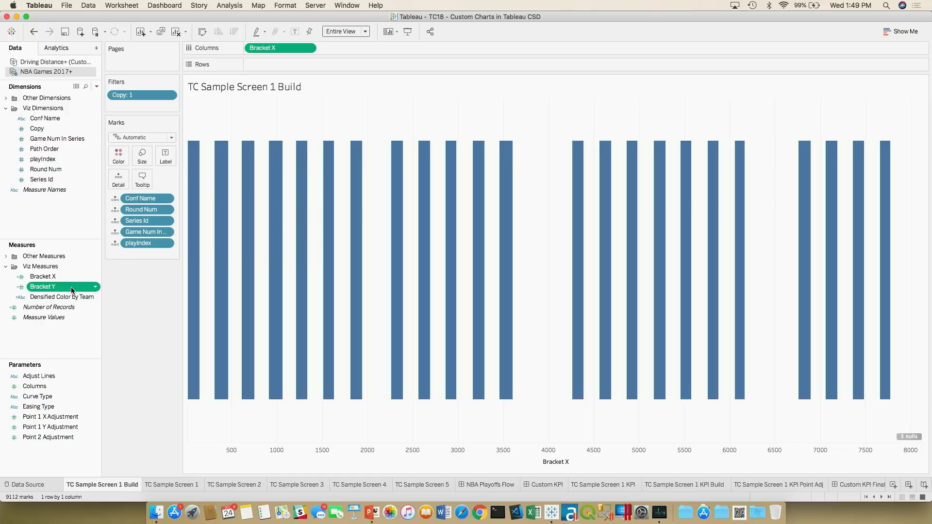
drag(71, 291, 280, 69)
click(307, 65)
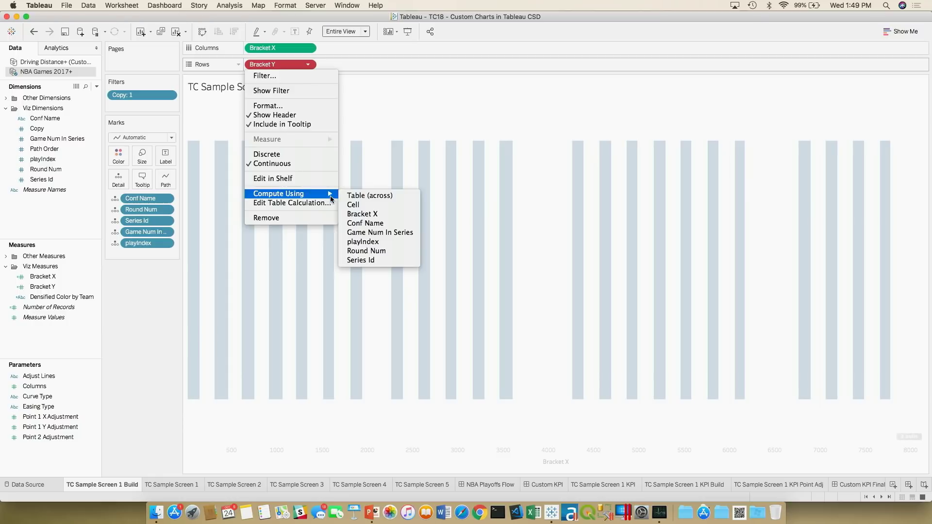
click(344, 195)
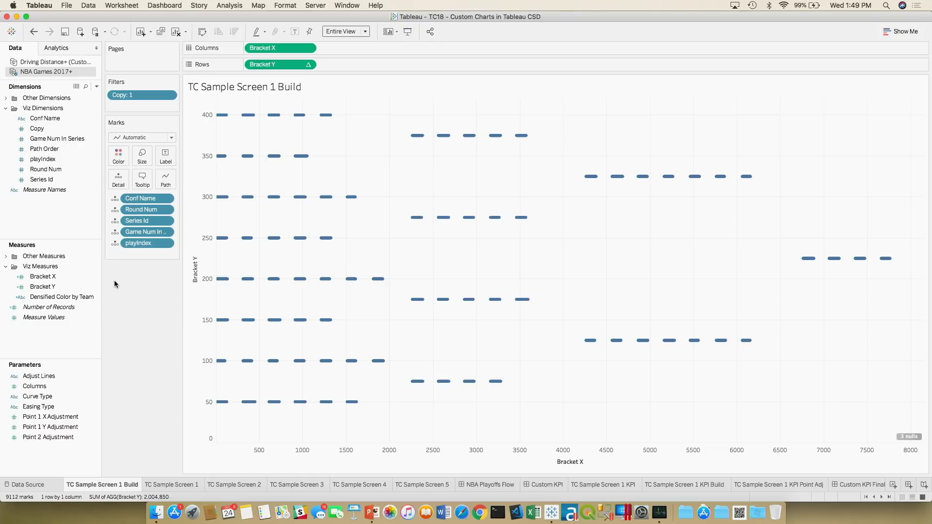
Color the marks by Densified Color by Team and set what its table calculation computes along
drag(61, 297, 124, 156)
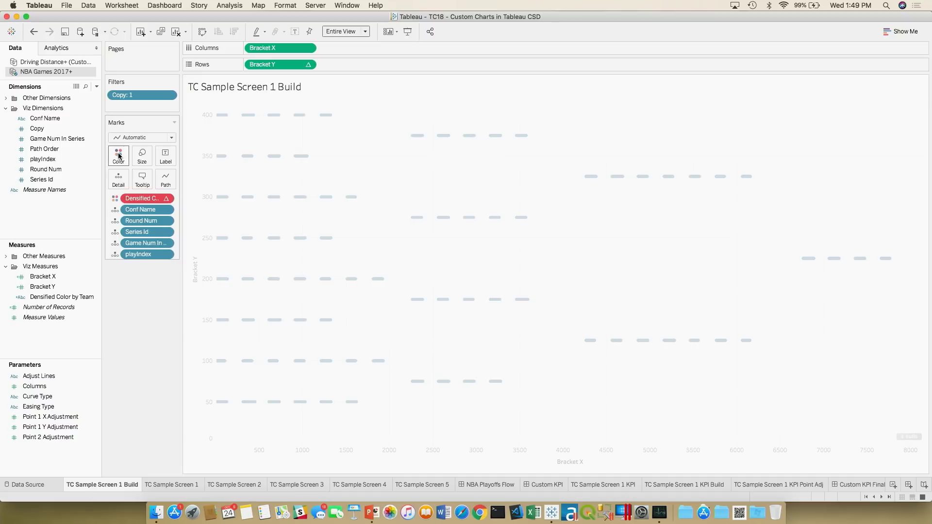
click(167, 198)
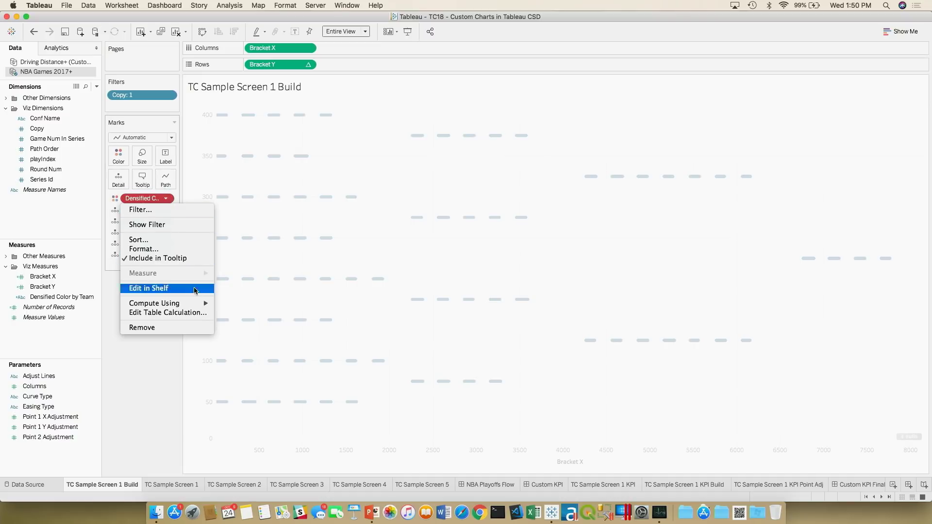
mouse_move(198, 305)
click(231, 305)
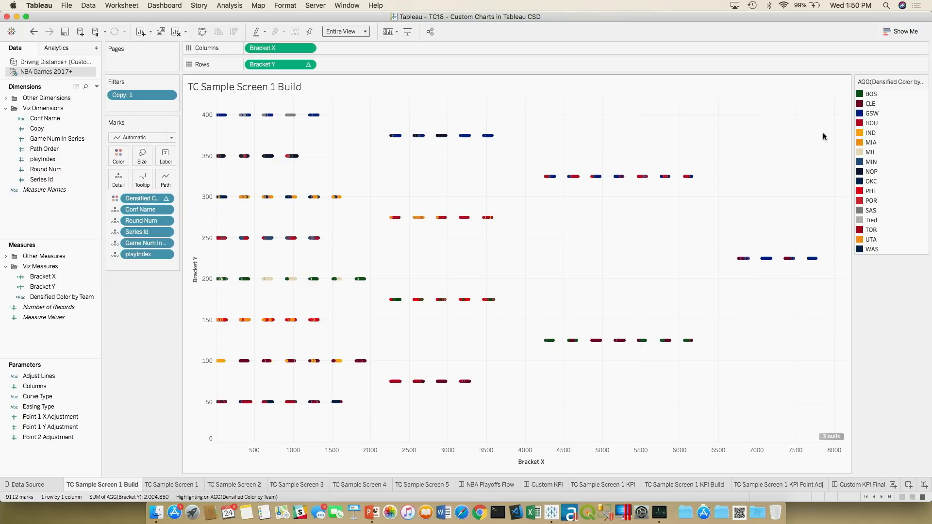
Show the marks as small circles and add Path Order to the marks as detail
click(140, 139)
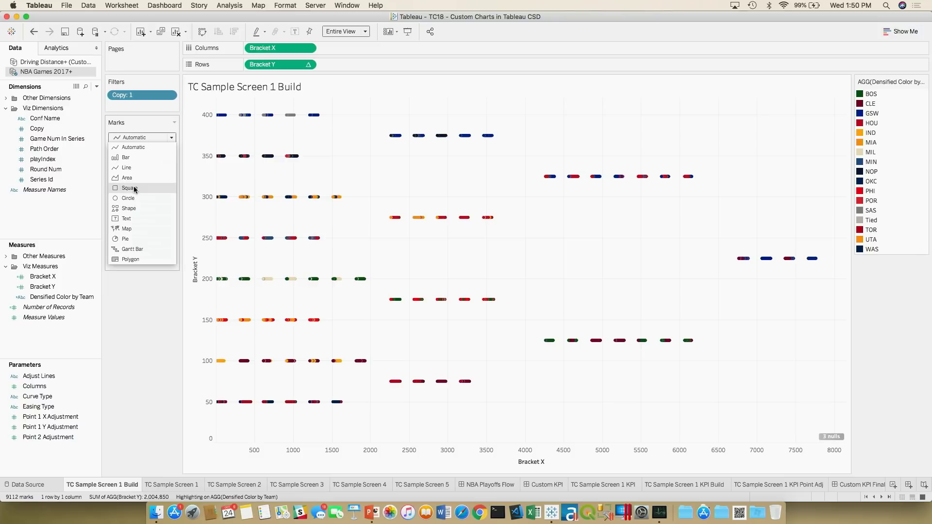
click(131, 197)
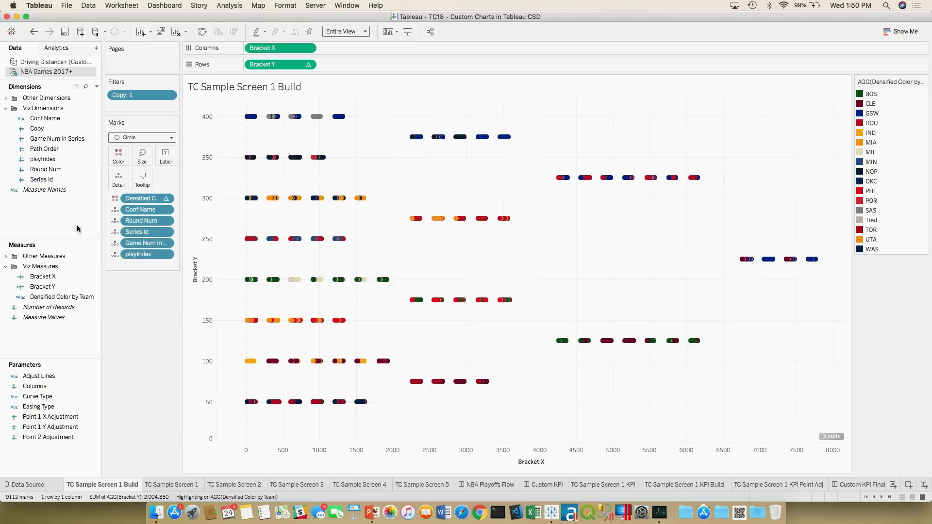
drag(53, 149, 137, 181)
click(142, 156)
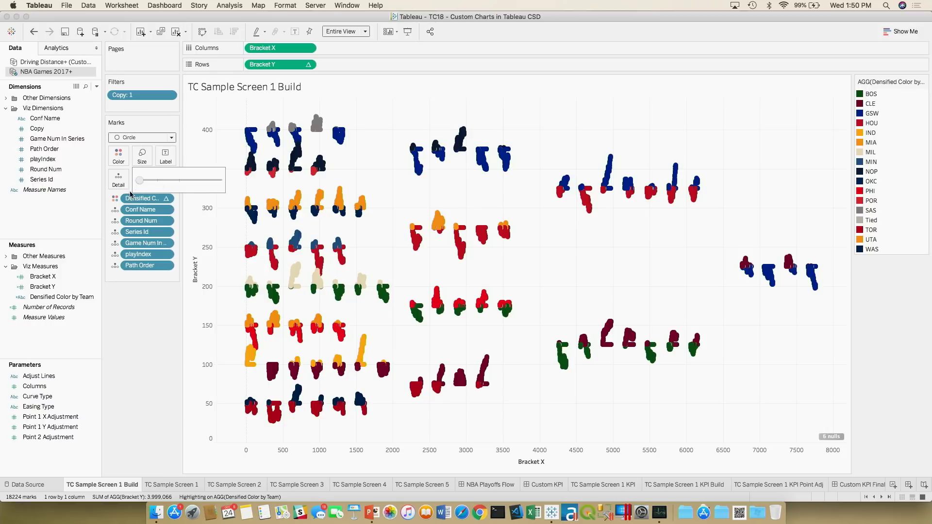
click(139, 288)
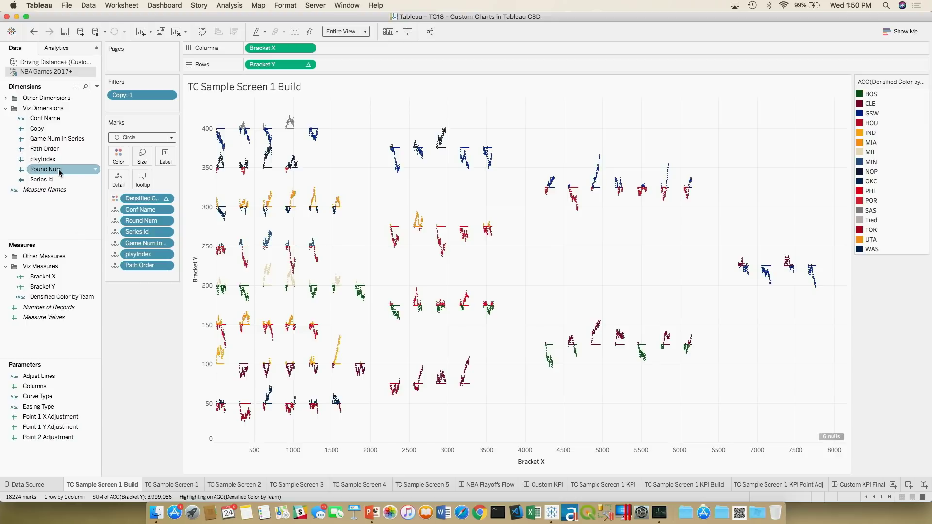
Page the view by Path Order, view page 2, and take Path Order off Pages again
drag(45, 148, 141, 62)
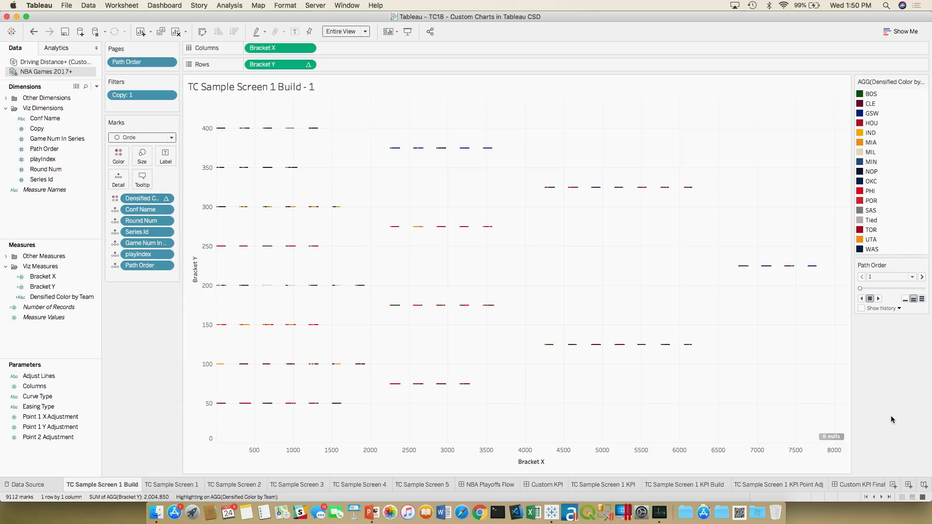
click(923, 278)
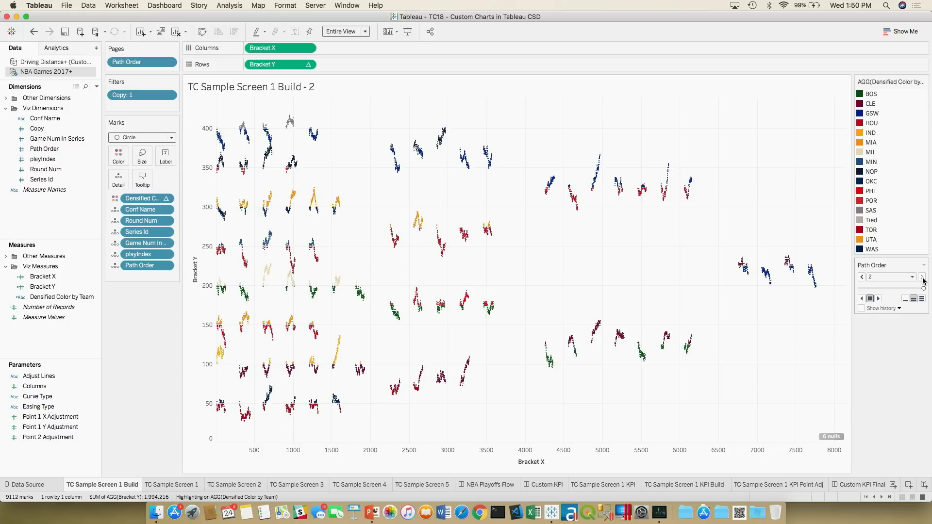
drag(135, 62, 77, 187)
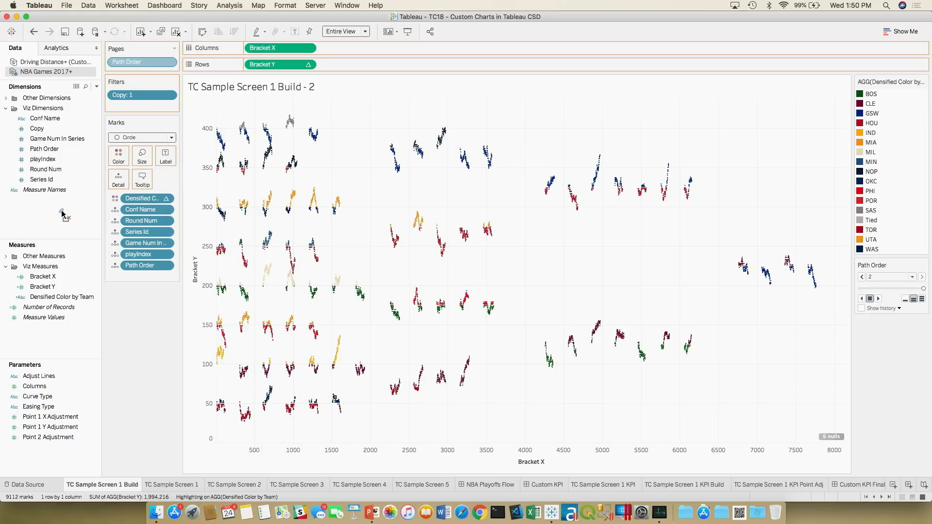
Change the mark type to Line and use Path Order as the line's path
click(150, 138)
click(151, 168)
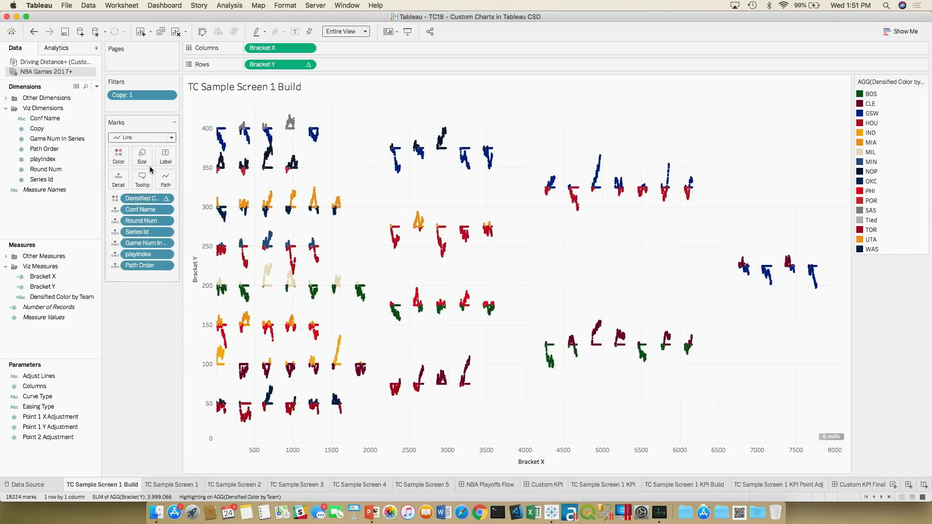
drag(149, 266, 168, 188)
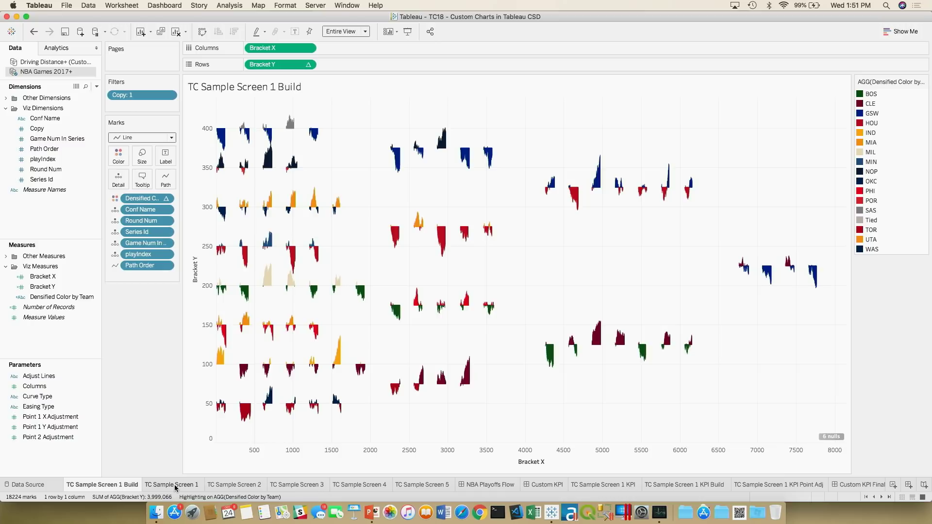
Review the finished sheets TC Sample Screen 1 through 5 and the NBA Playoffs Flow dashboard they make up
mouse_move(175, 487)
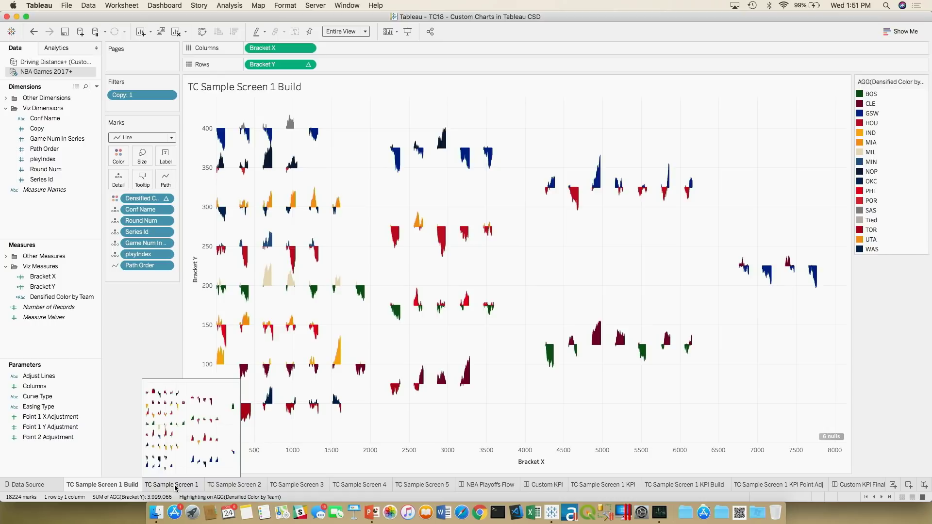
click(175, 486)
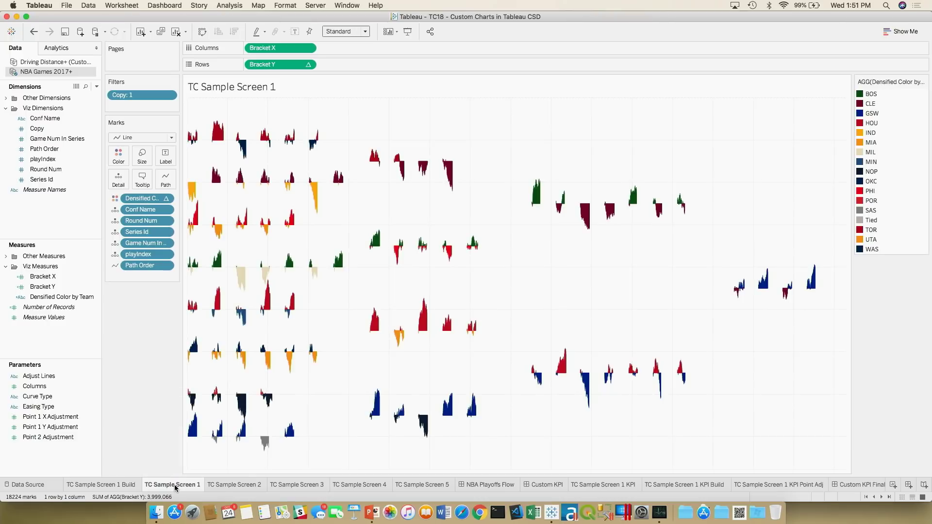
click(233, 489)
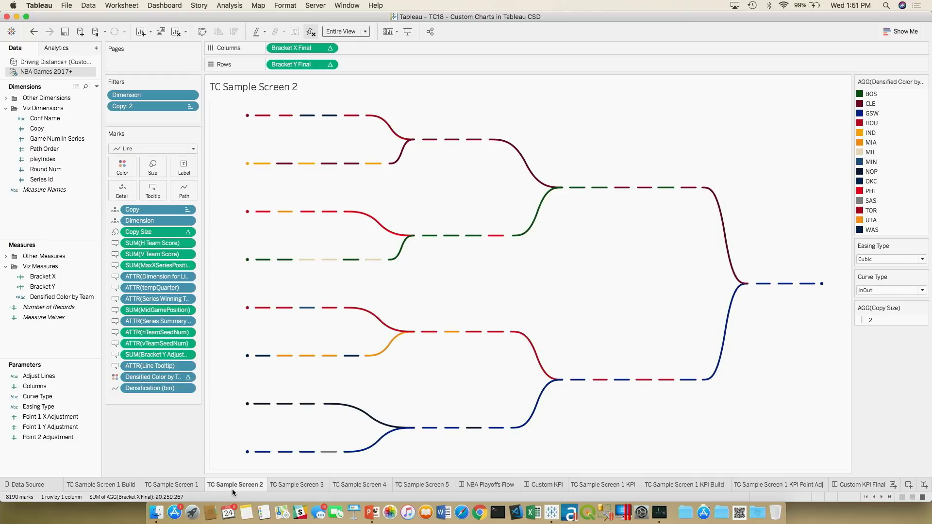
click(285, 486)
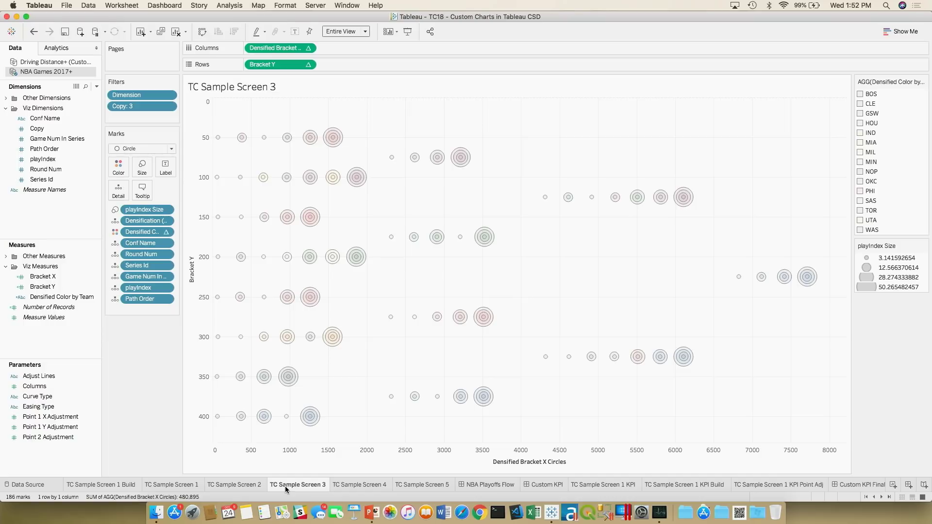
click(351, 484)
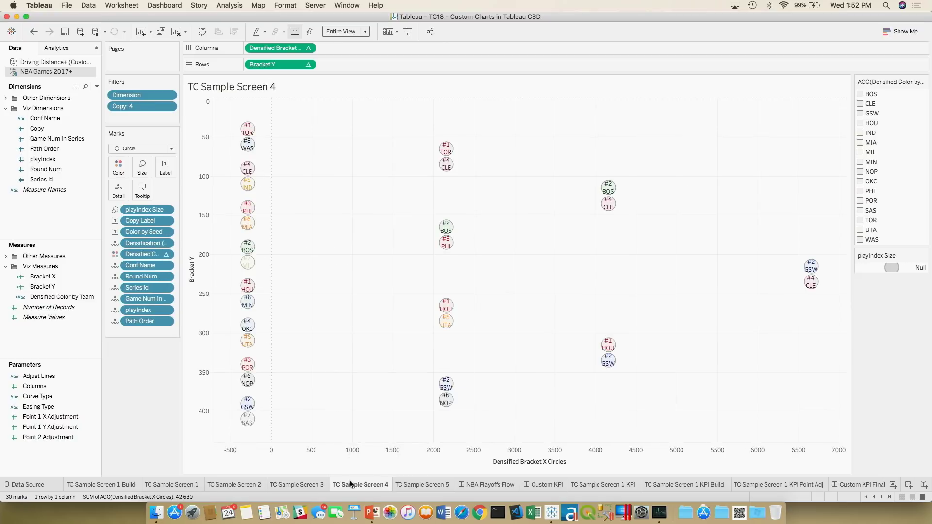
click(421, 484)
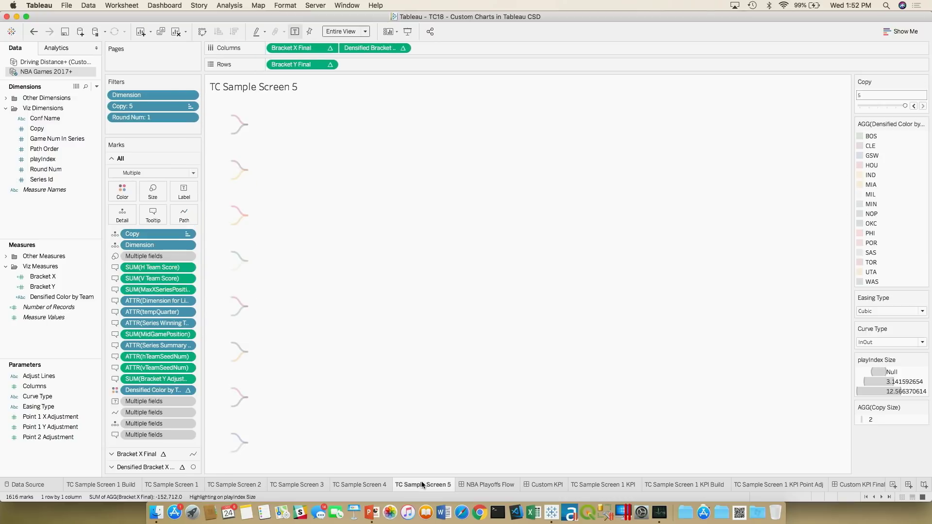
click(478, 485)
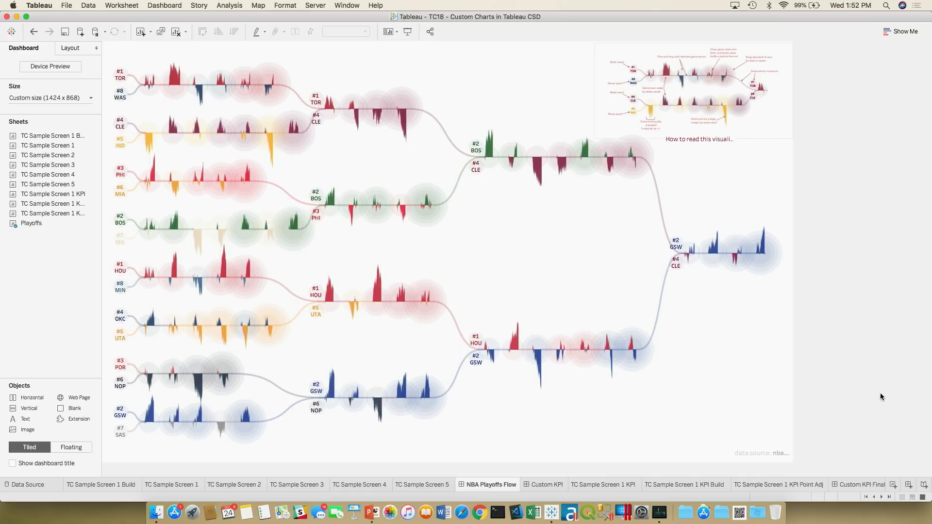
Examine the player bars on the Custom KPI dashboard and the TC Sample Screen 1 KPI sheet
click(547, 484)
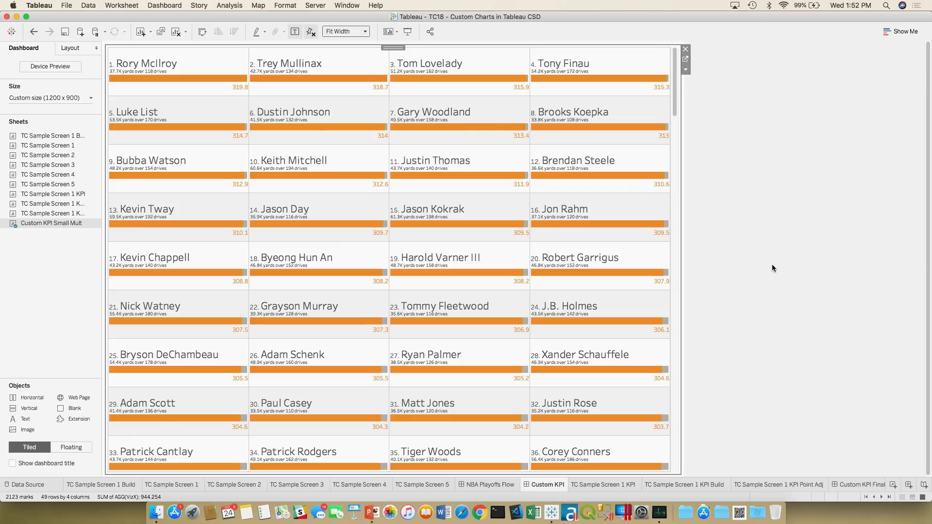
scroll(493, 261, down, 20)
scroll(493, 262, up, 12)
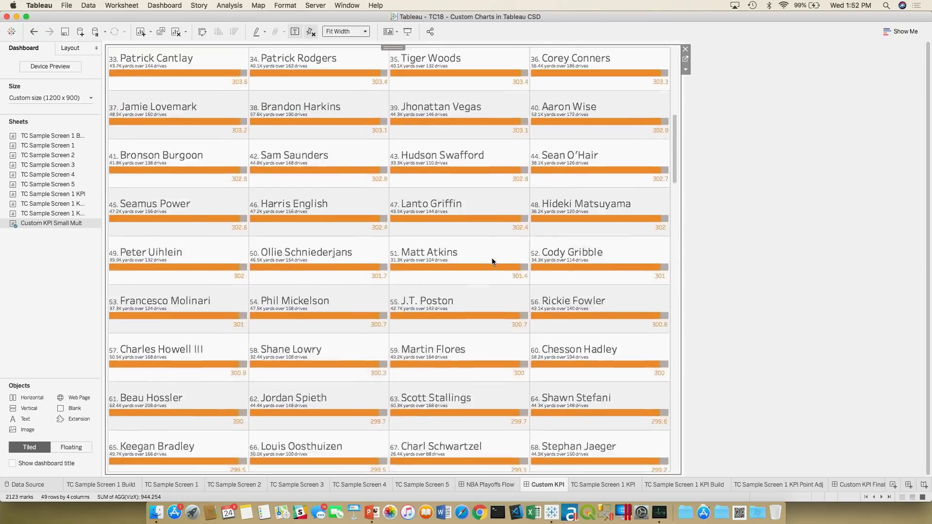
scroll(492, 258, up, 8)
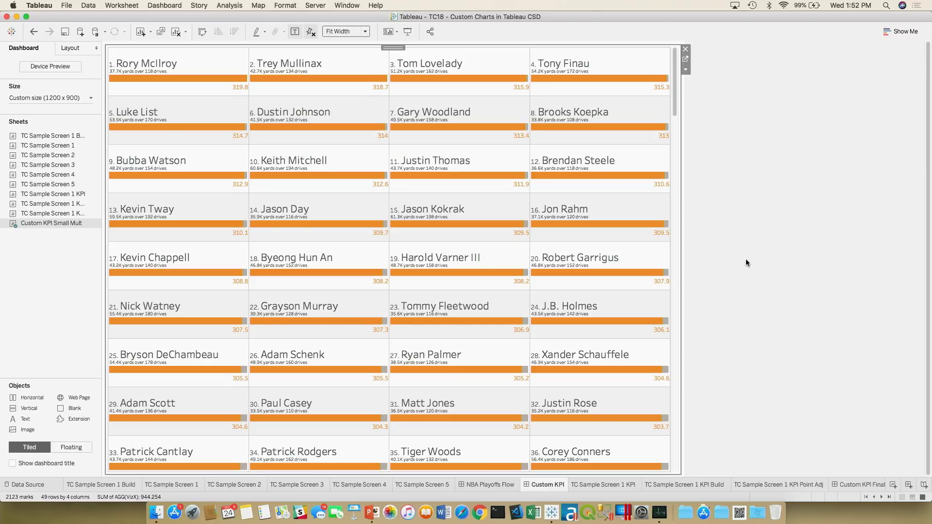
click(597, 484)
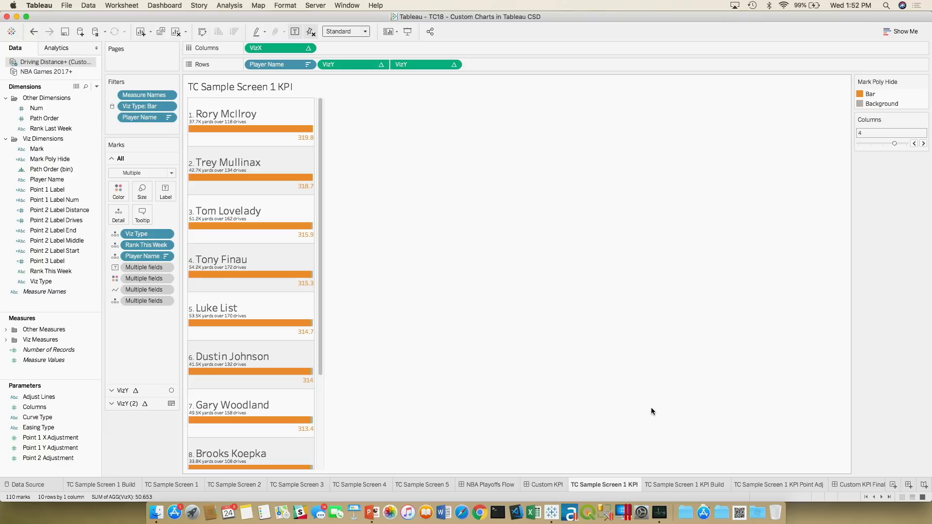
On the TC Sample Screen 1 KPI Build sheet, color the marks by the Mark dimension
click(667, 484)
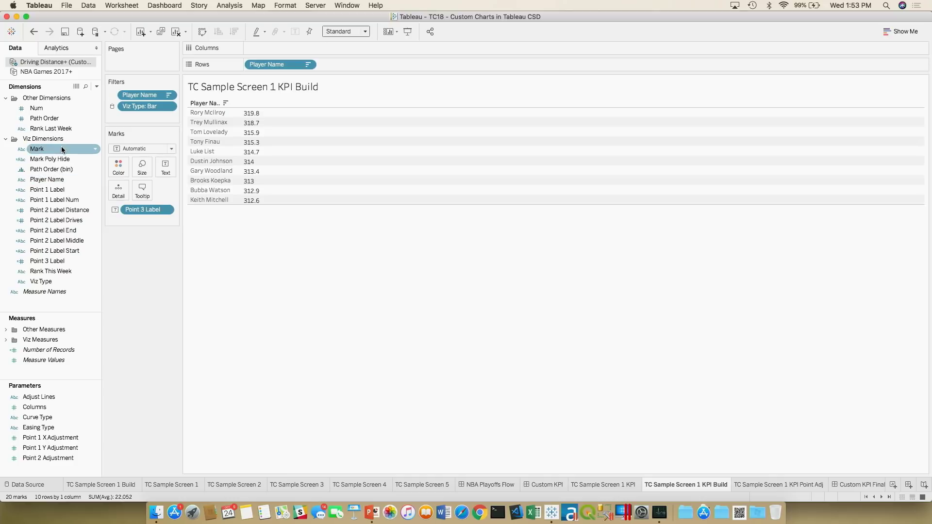
drag(61, 148, 121, 163)
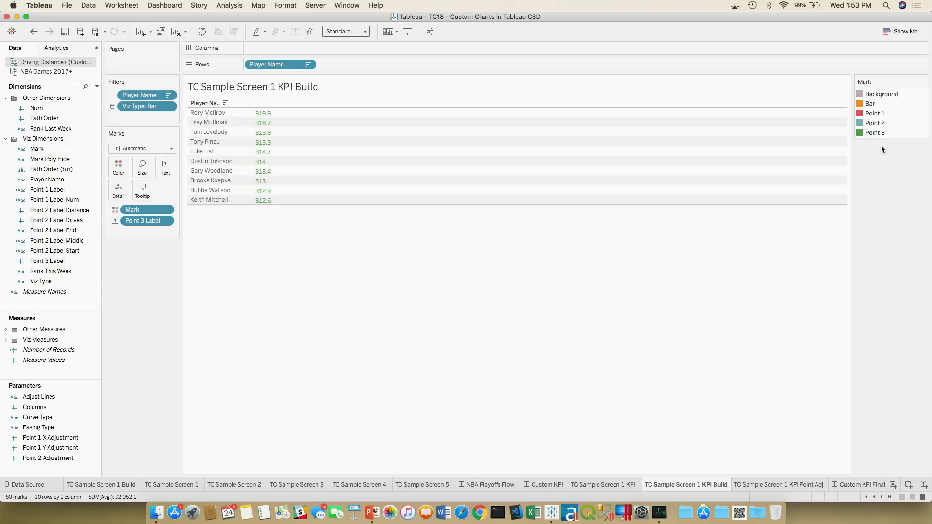
click(49, 251)
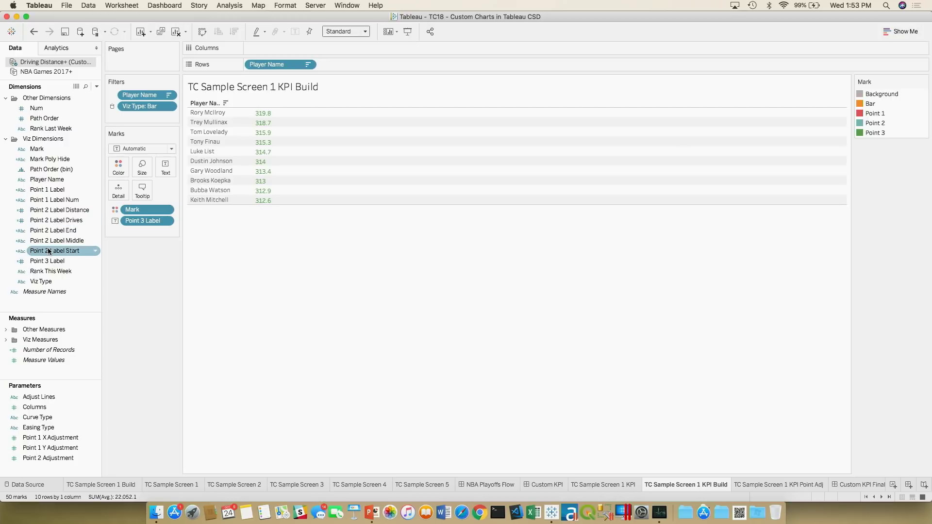
Add Rank This Week, Viz Type and Path Order (bin), with missing values shown for the bins, to the marks' detail
shift+click(44, 278)
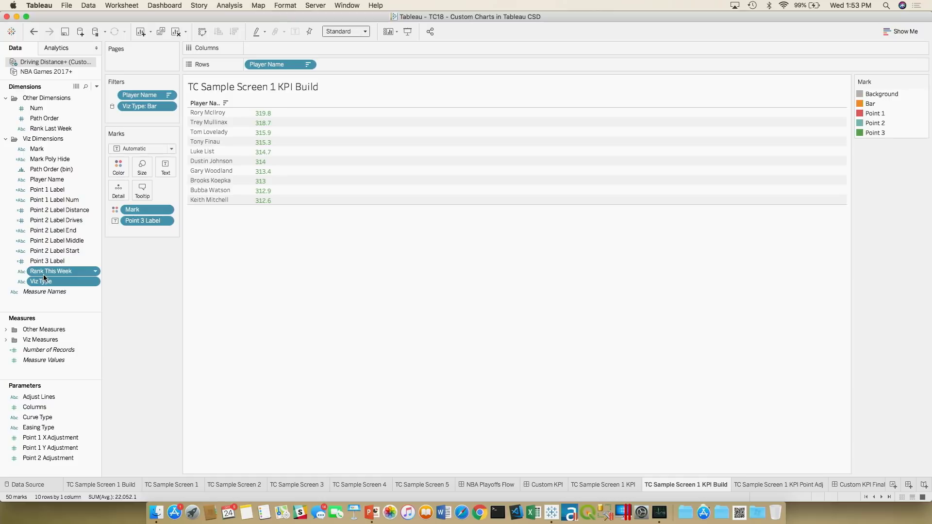
drag(44, 277, 115, 191)
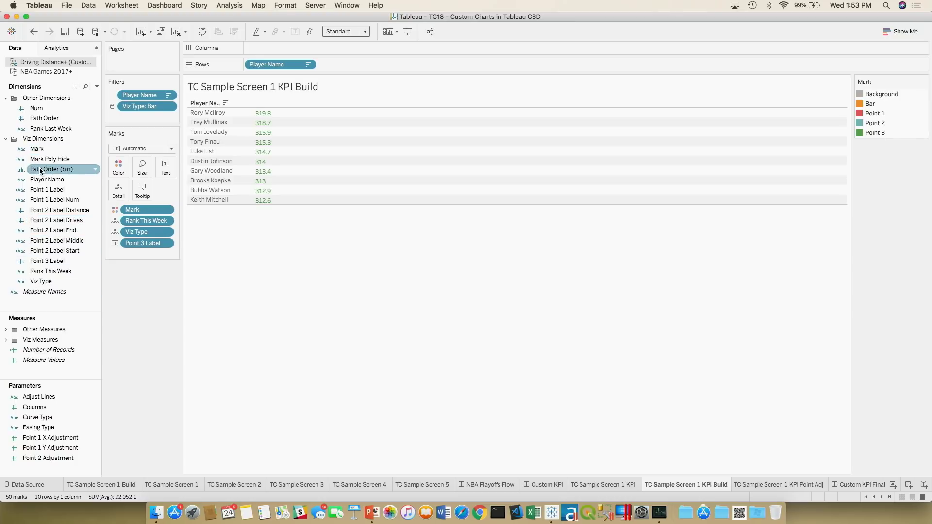
drag(36, 169, 255, 46)
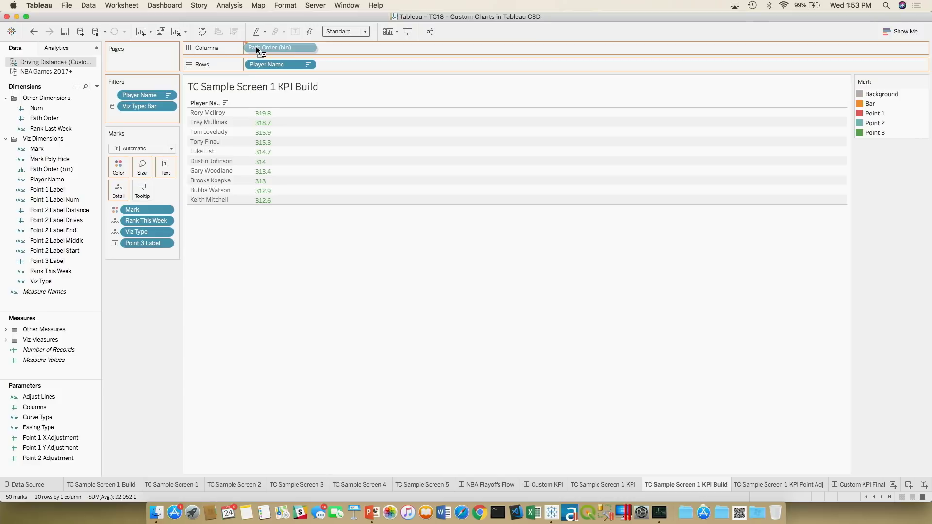
click(309, 49)
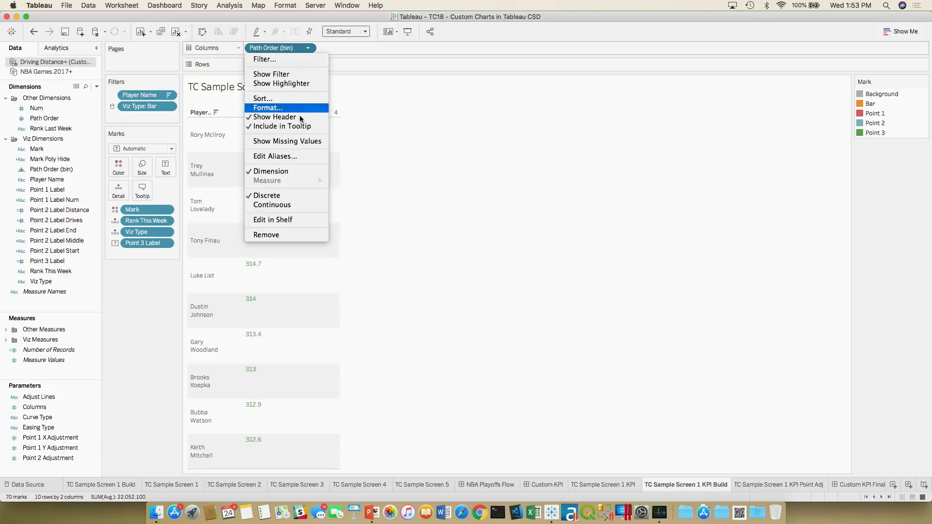
click(296, 141)
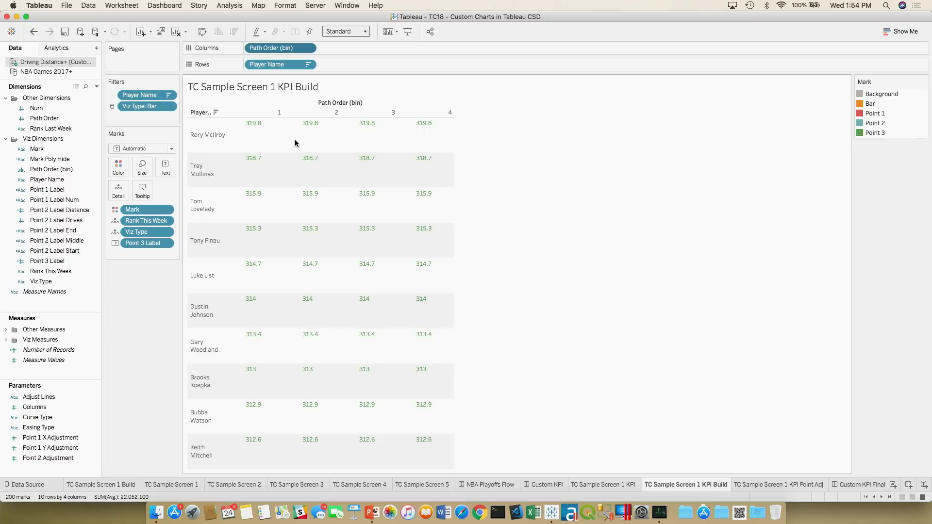
drag(272, 47, 118, 190)
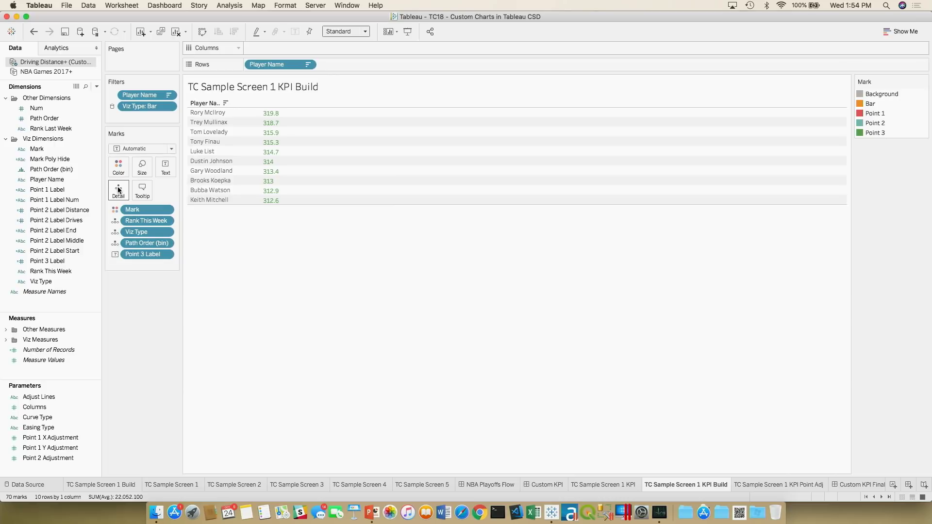
Place the VizX measure on Columns and VizY on Rows after Player Name, and widen the chart panes
click(6, 340)
click(35, 350)
drag(35, 350, 279, 48)
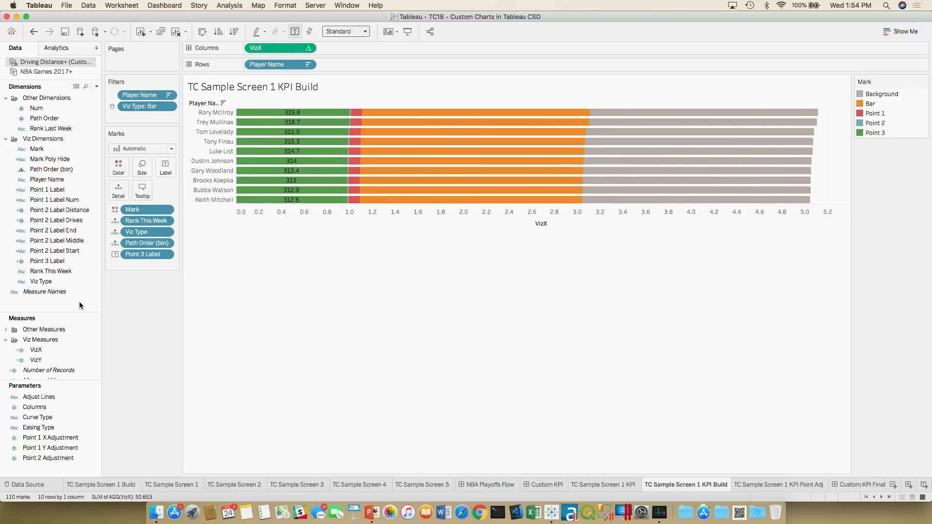
click(36, 359)
drag(36, 360, 354, 64)
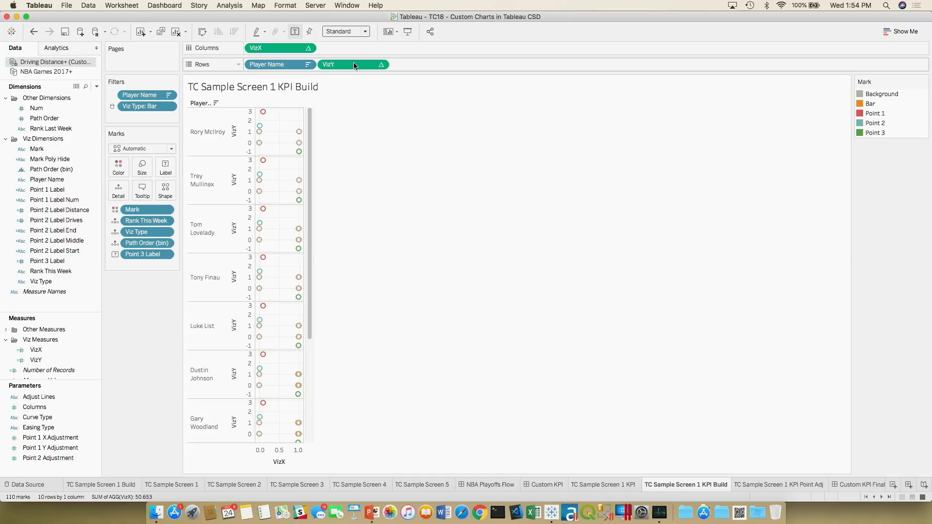
drag(303, 156, 355, 154)
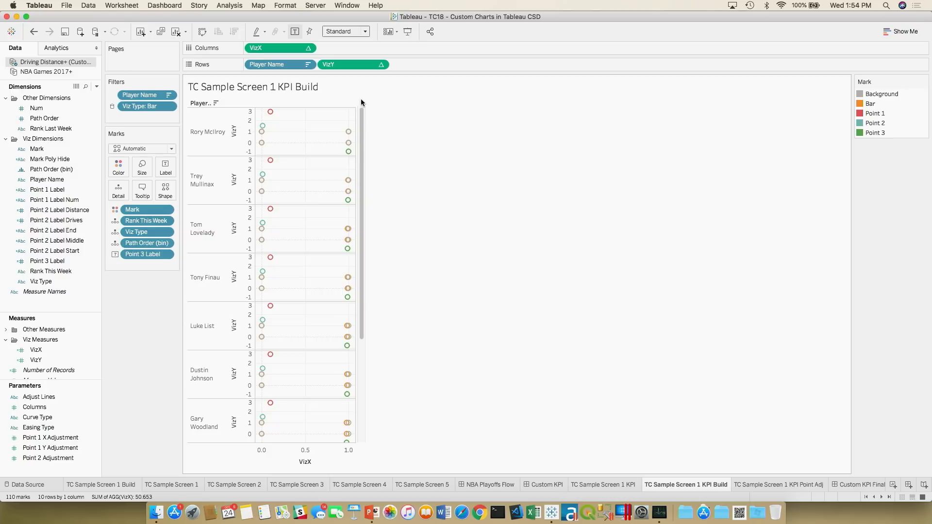
Duplicate VizY on Rows, make the copy a dual axis and synchronize the two axes
drag(351, 65, 444, 69)
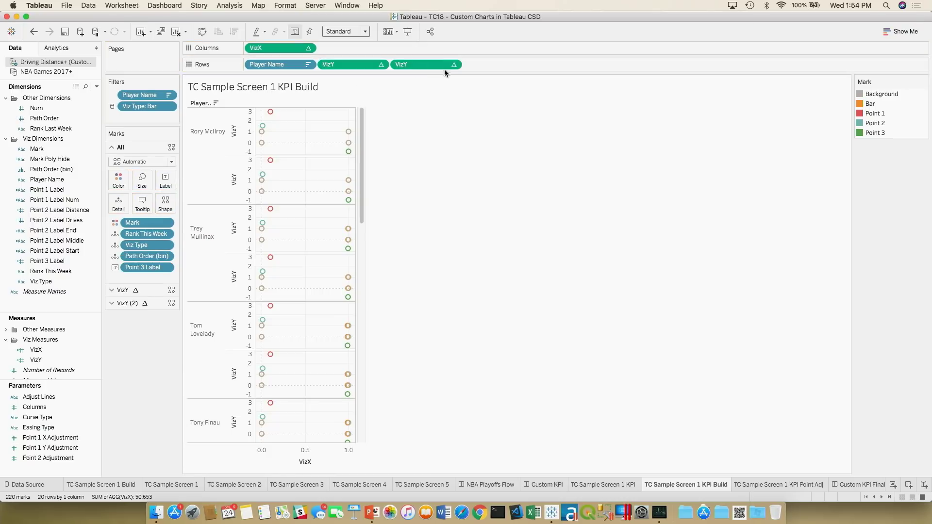
click(454, 64)
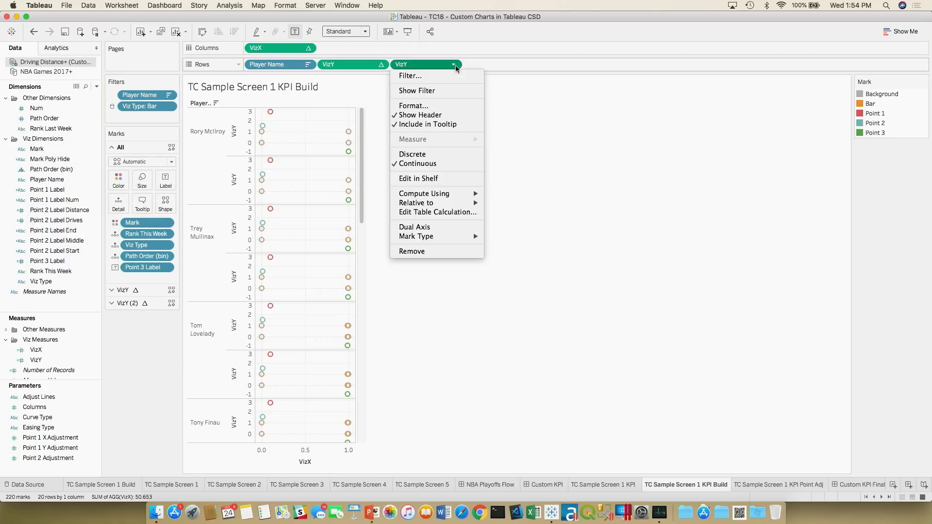
click(428, 227)
click(454, 64)
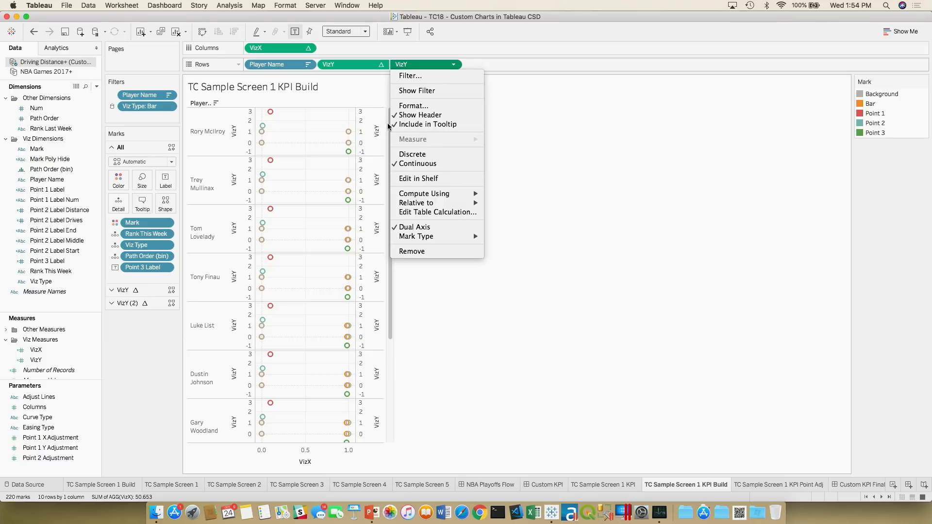
click(376, 130)
right_click(377, 129)
click(415, 183)
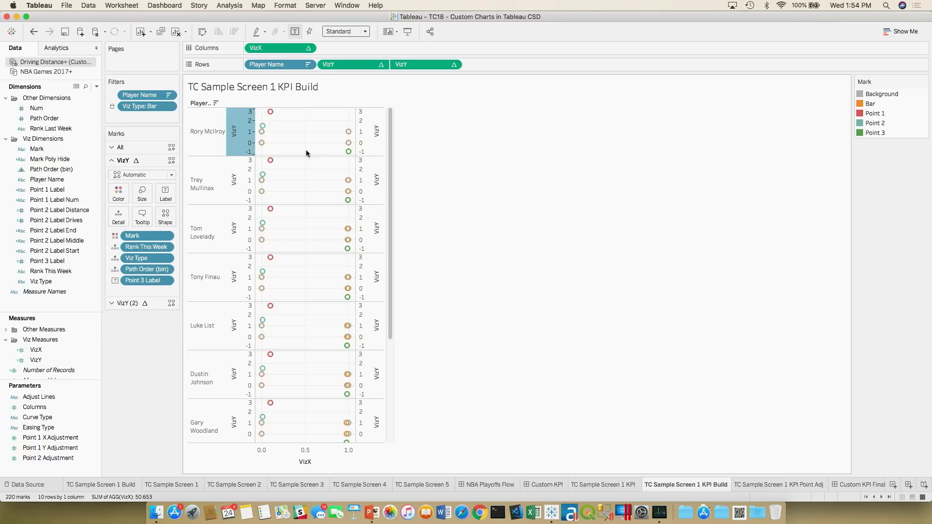
Fix the VizY axis range from -2 to 5 and hide the VizY axis headers
right_click(245, 137)
click(262, 141)
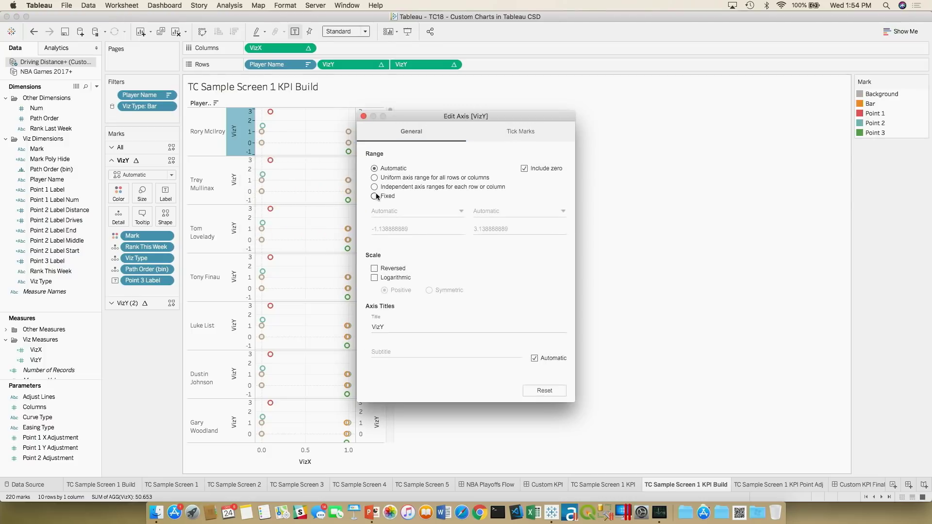
click(375, 195)
double_click(415, 229)
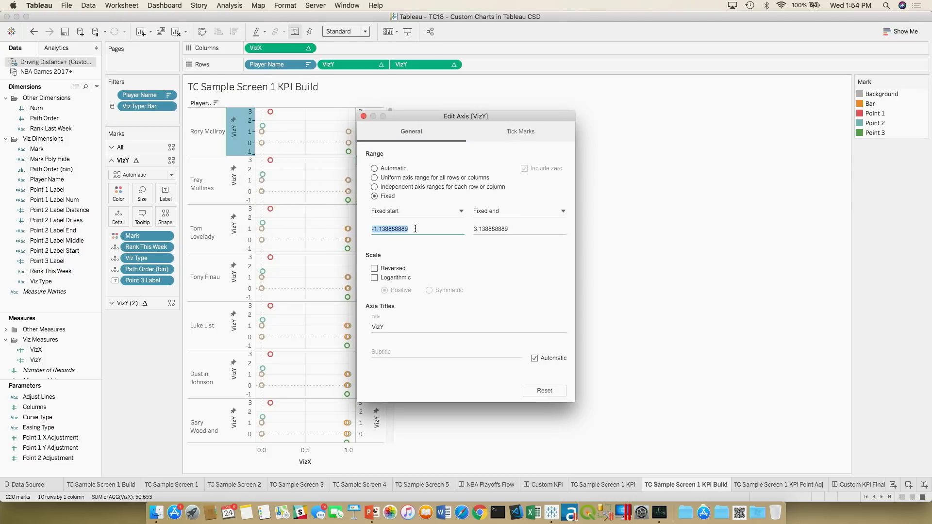
text(-2)
key(Tab)
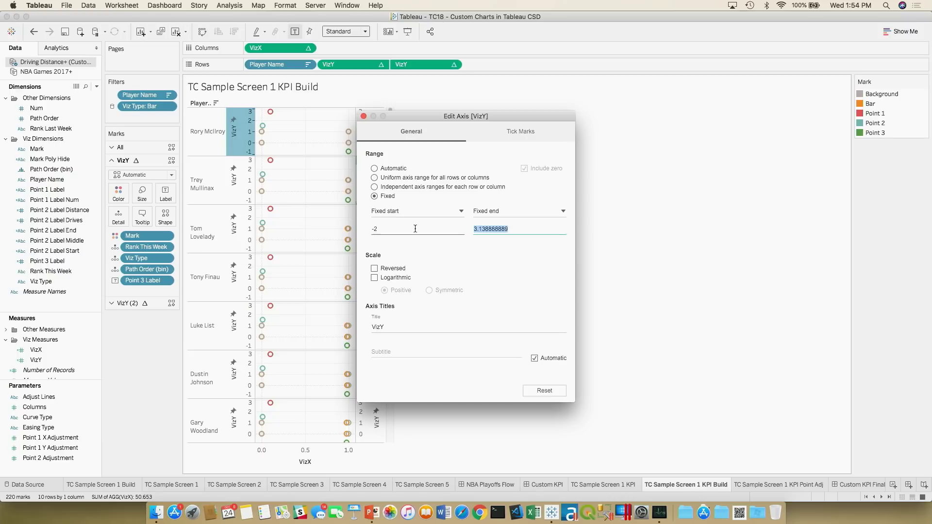
text(5)
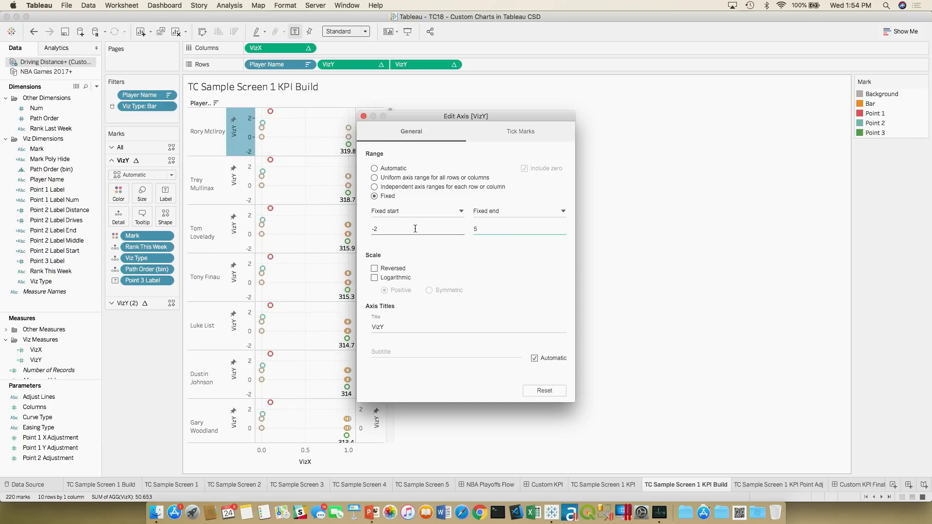
click(363, 116)
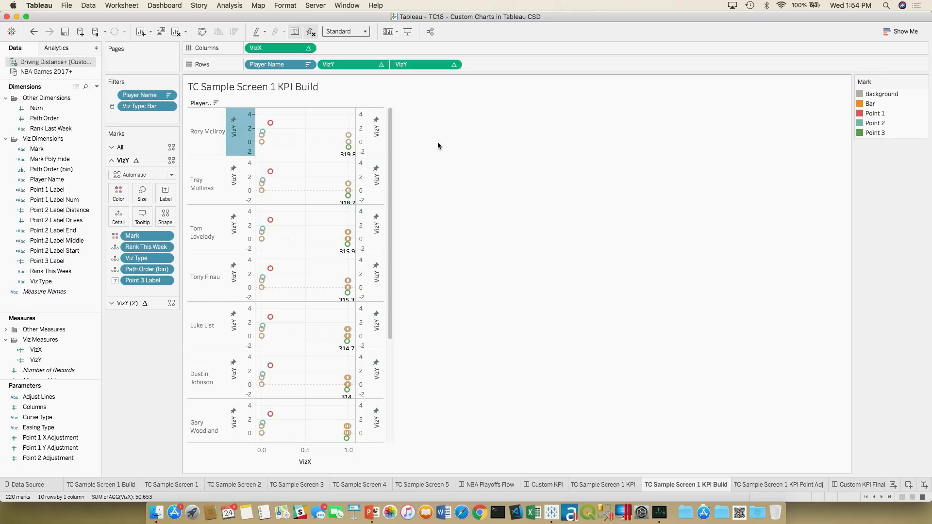
right_click(251, 141)
click(256, 230)
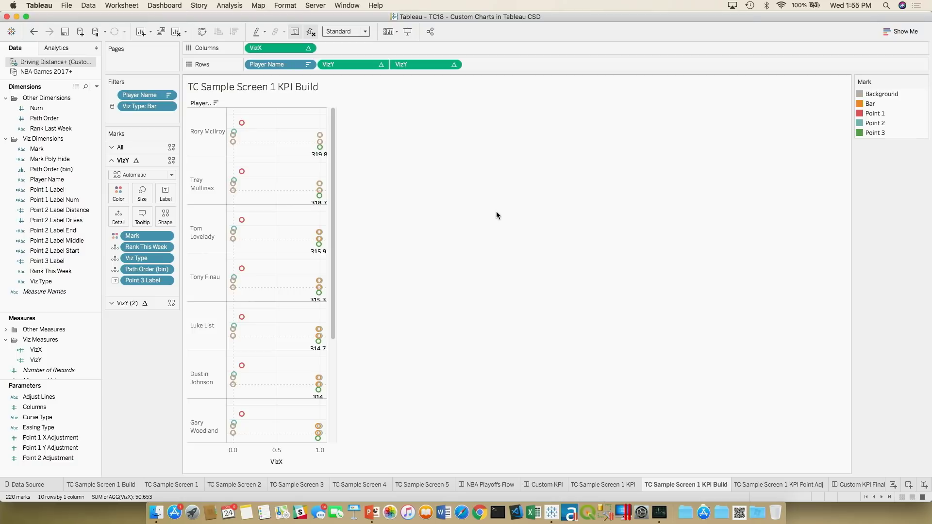
Set the VizY marks to Circle and the VizY (2) marks to Polygon, coloring the polygons by Mark Poly Hide
click(152, 175)
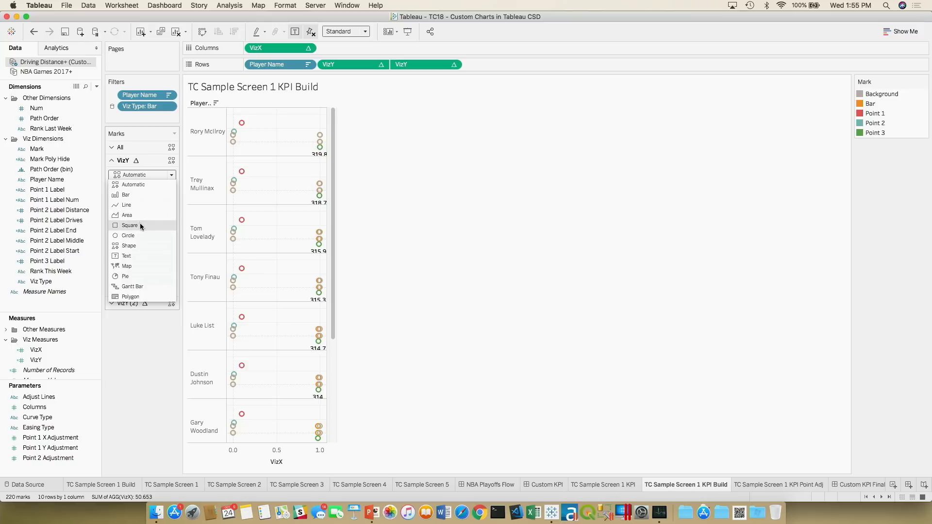
click(137, 235)
click(146, 303)
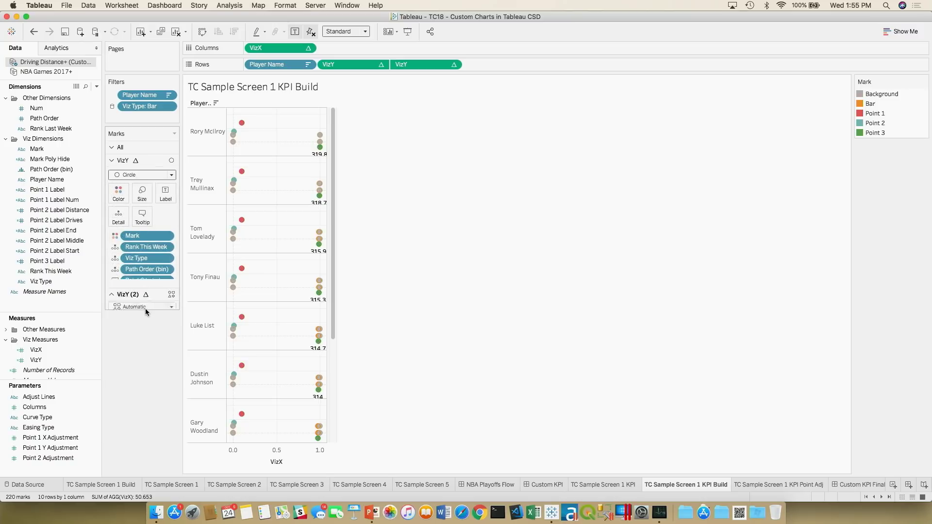
click(142, 188)
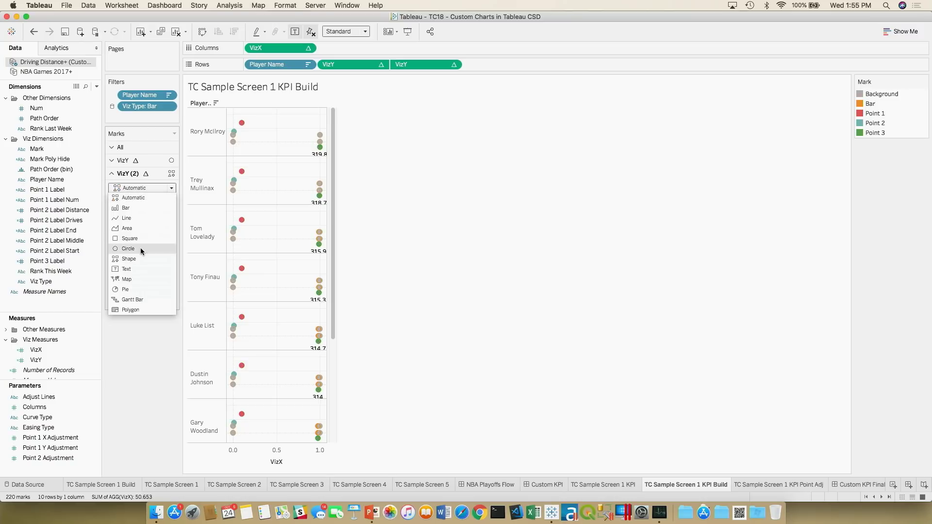
click(139, 310)
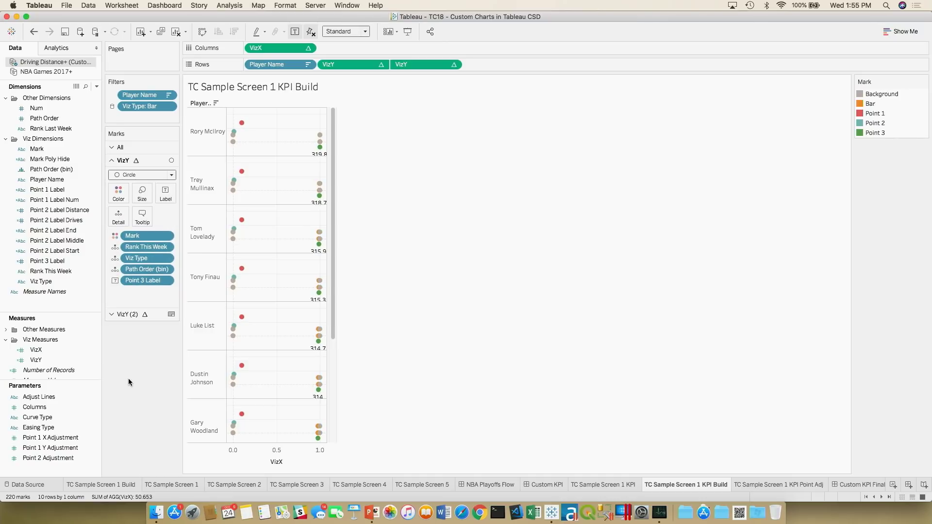
click(141, 316)
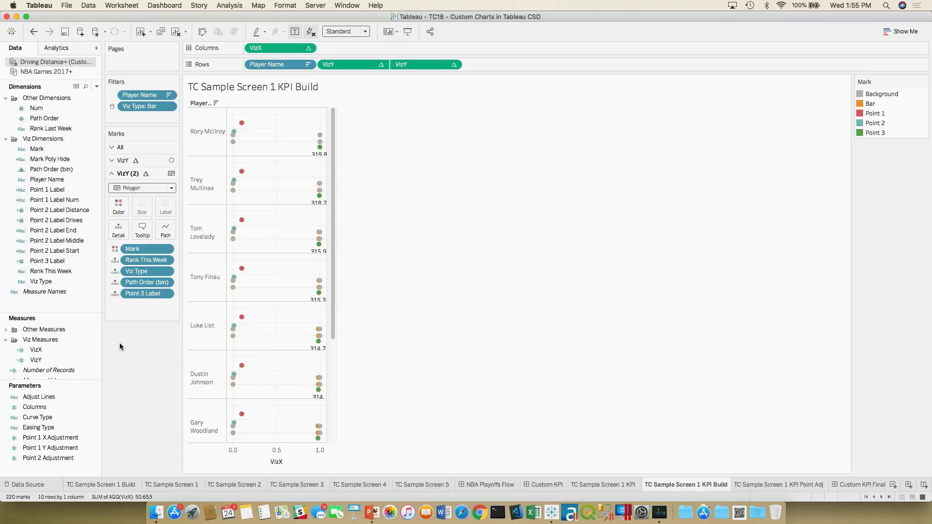
drag(49, 159, 144, 247)
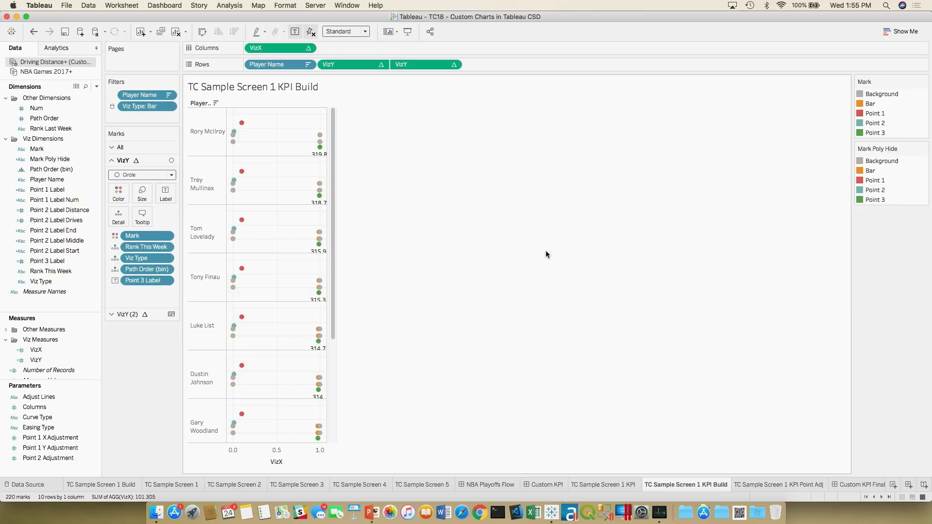
Hide the Background and Bar members of the Mark color legend
click(869, 94)
key(shift+Down)
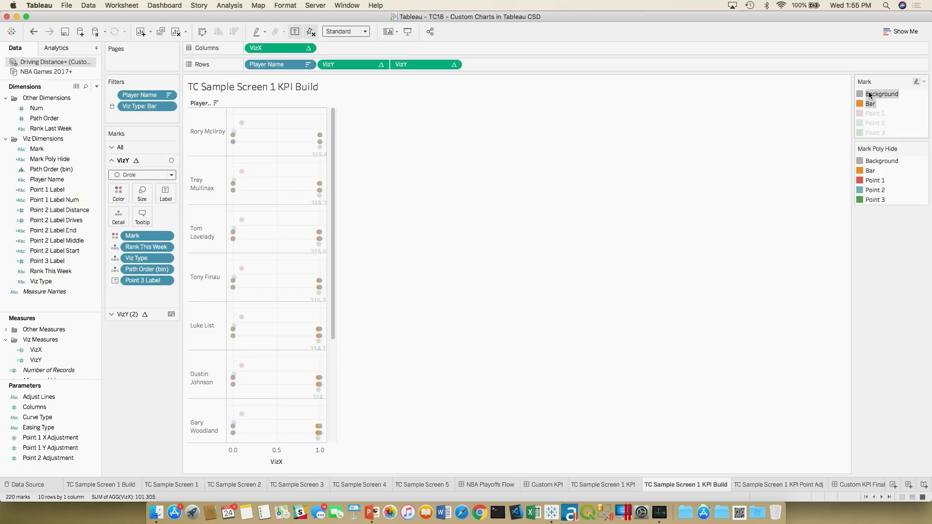
right_click(870, 95)
click(848, 193)
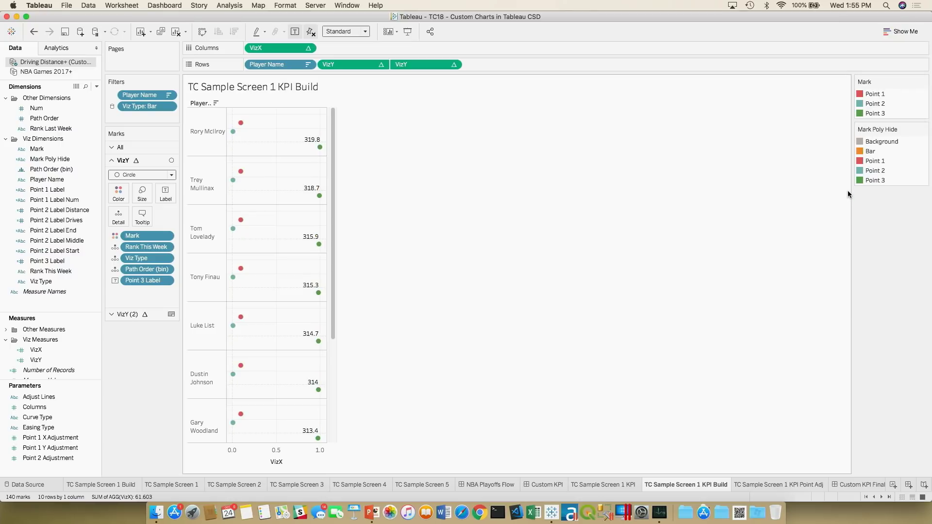
Hide Point 1, Point 2 and Point 3 in the Mark Poly Hide color legend
click(876, 170)
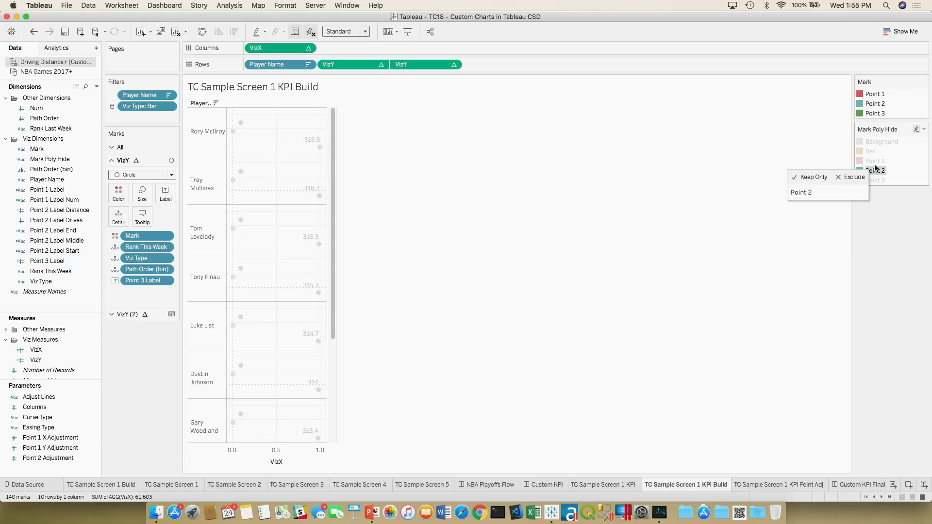
click(875, 162)
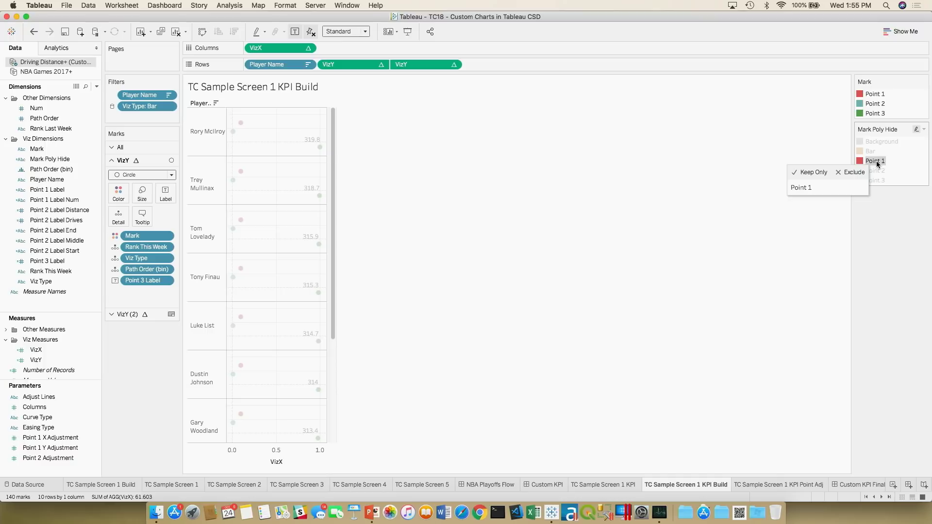
click(876, 161)
right_click(876, 162)
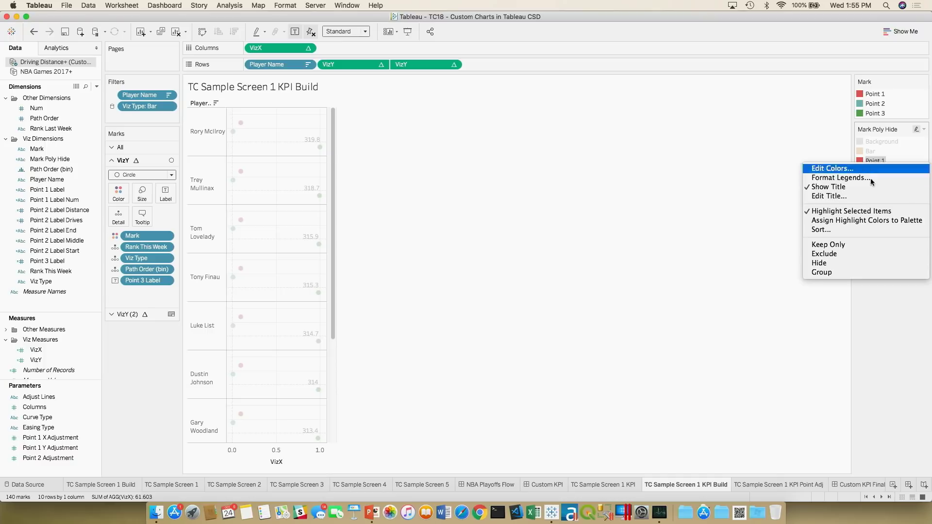
click(848, 264)
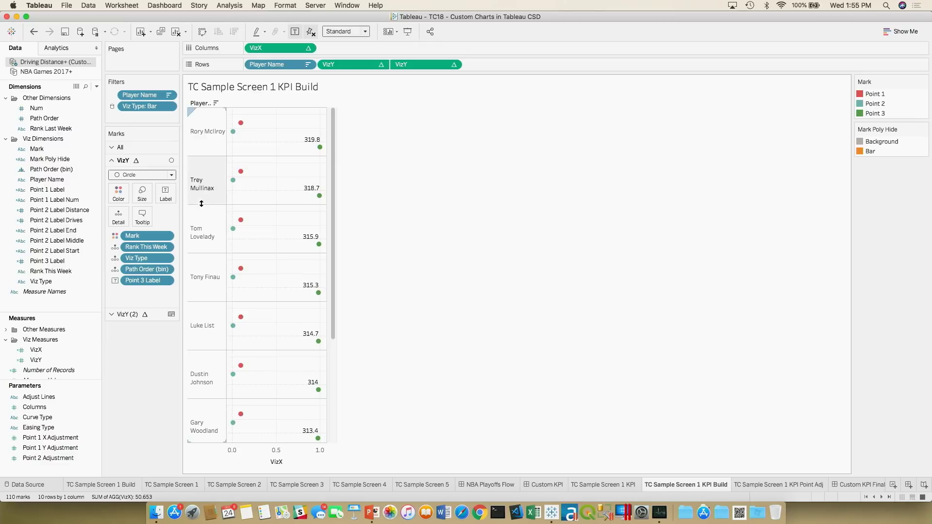
Copy the formatted VizY label text from the TC Sample Screen 1 KPI sheet and return to TC Sample Screen 1 KPI Build
click(165, 194)
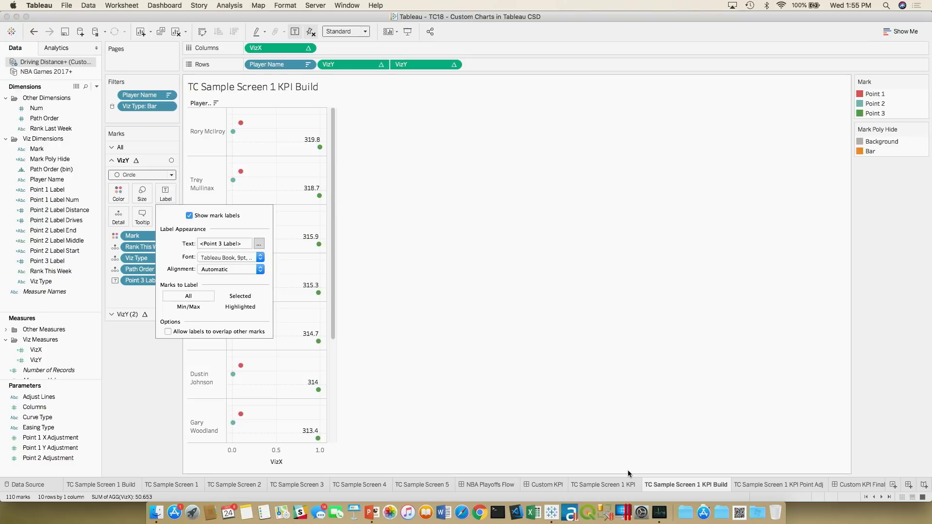
click(612, 485)
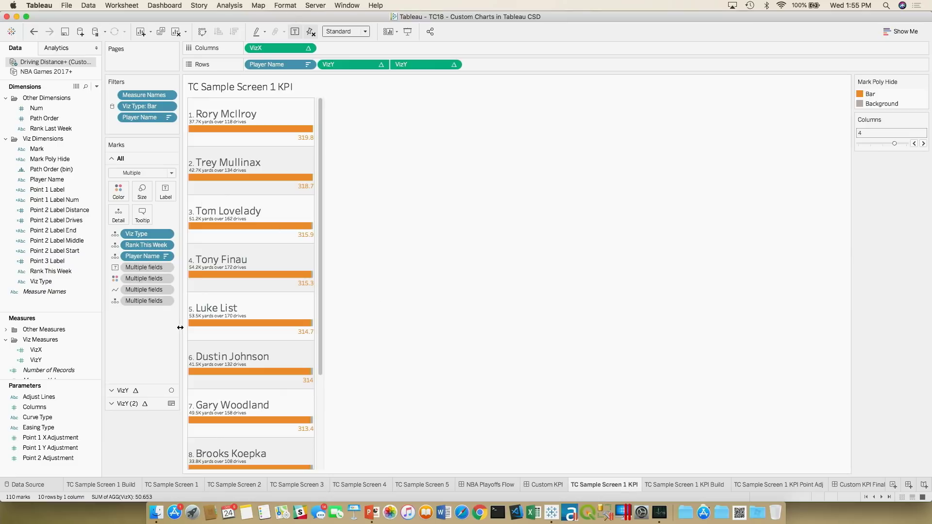
click(122, 391)
click(170, 203)
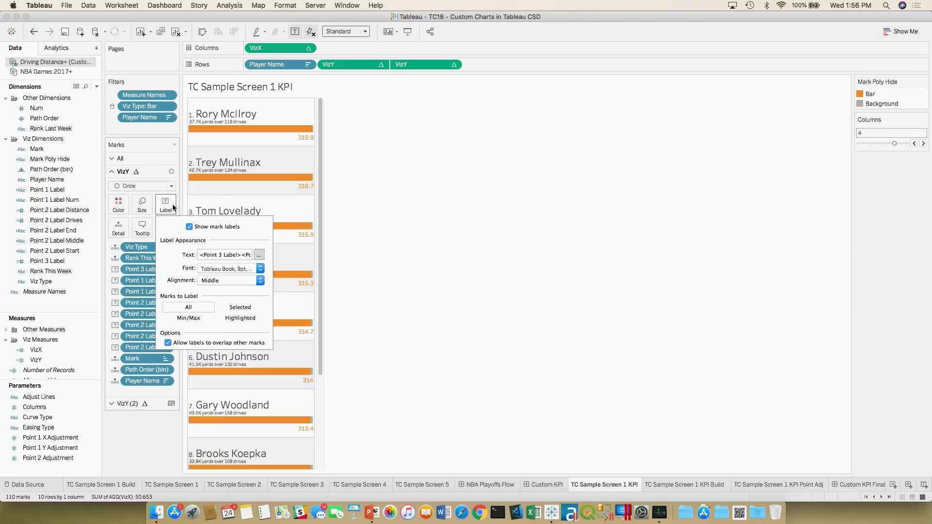
click(260, 255)
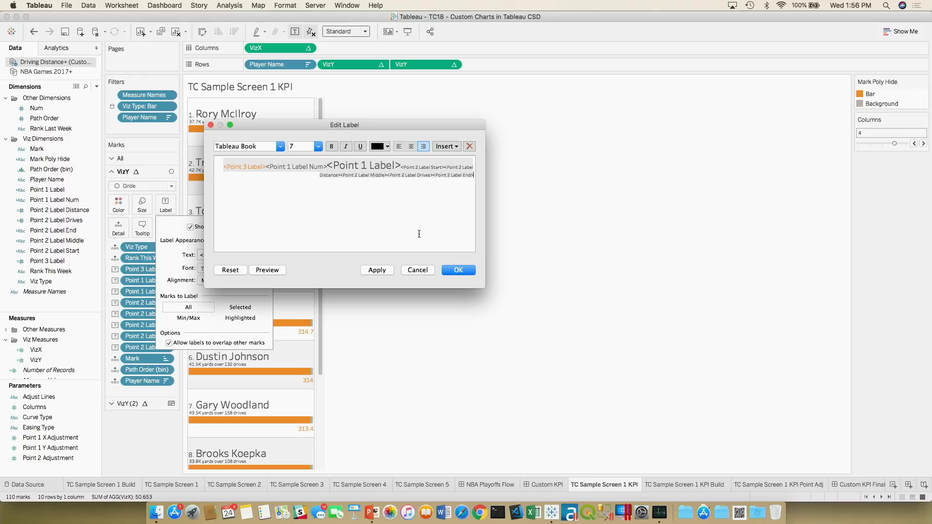
key(super+a)
key(super+c)
click(417, 270)
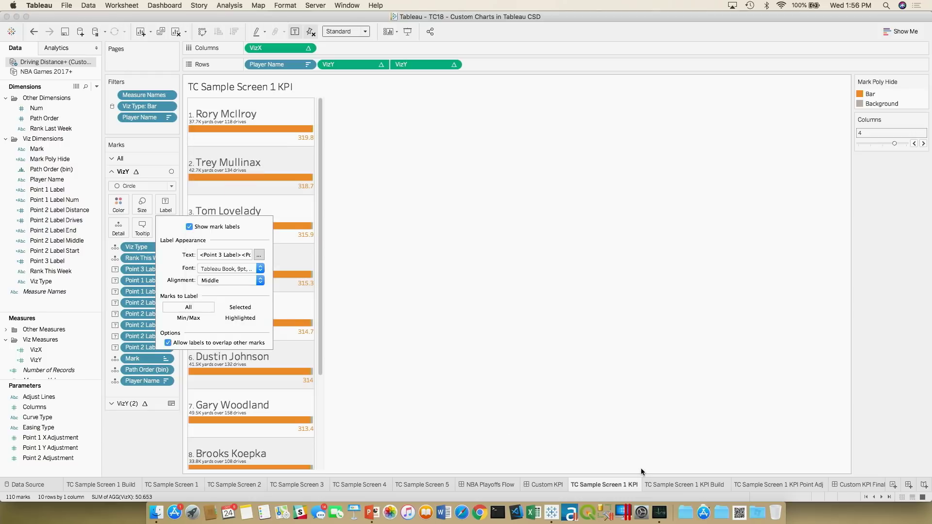
click(654, 483)
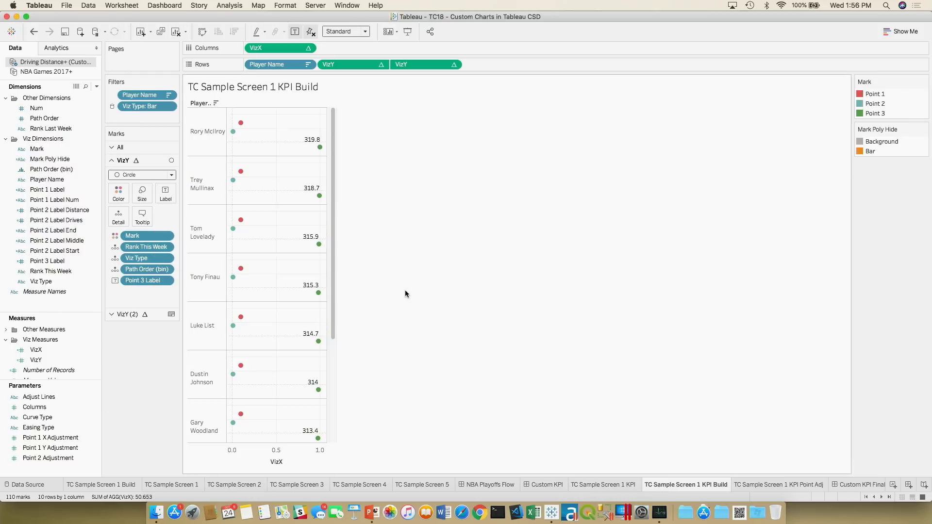
Try to replace the VizY label text with the copied formatted label before adding its other fields
click(165, 200)
click(259, 244)
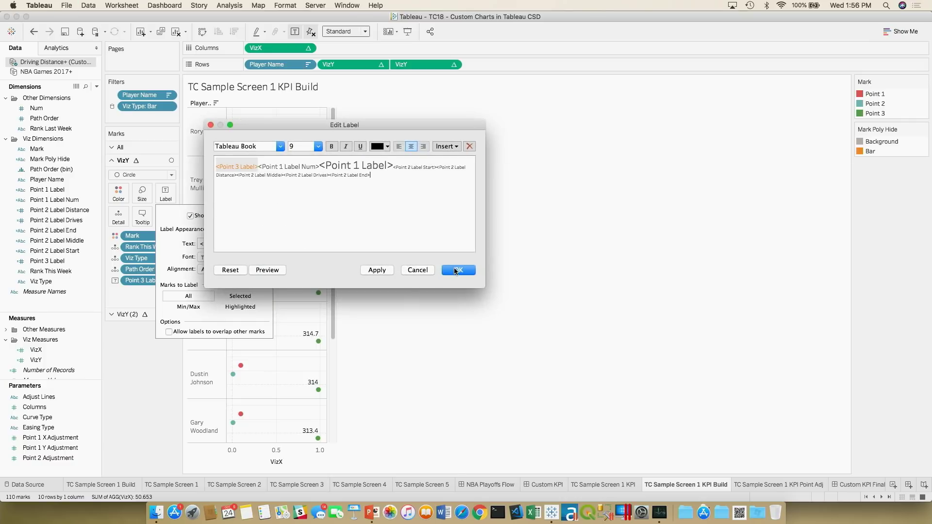
click(456, 270)
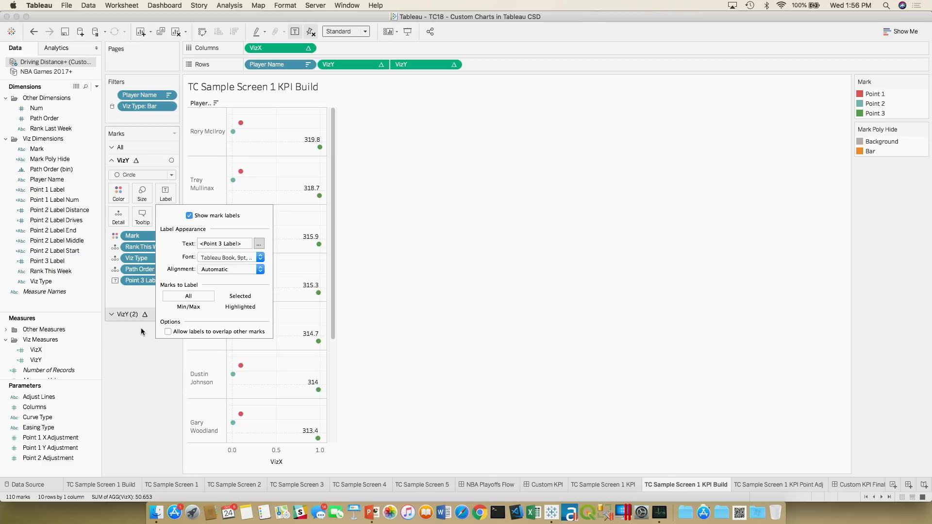
Add all the point label fields, from Point 1 Label through Point 3 Label, to the VizY marks as labels
click(48, 189)
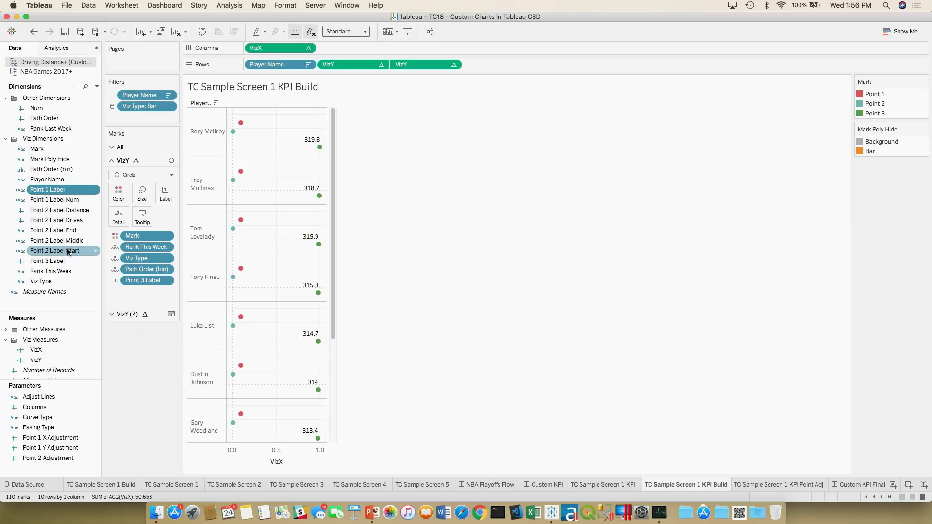
shift+click(48, 261)
drag(68, 232, 166, 194)
Replace the whole VizY label text with the copied formatted arrangement of the point label fields
click(165, 193)
click(260, 244)
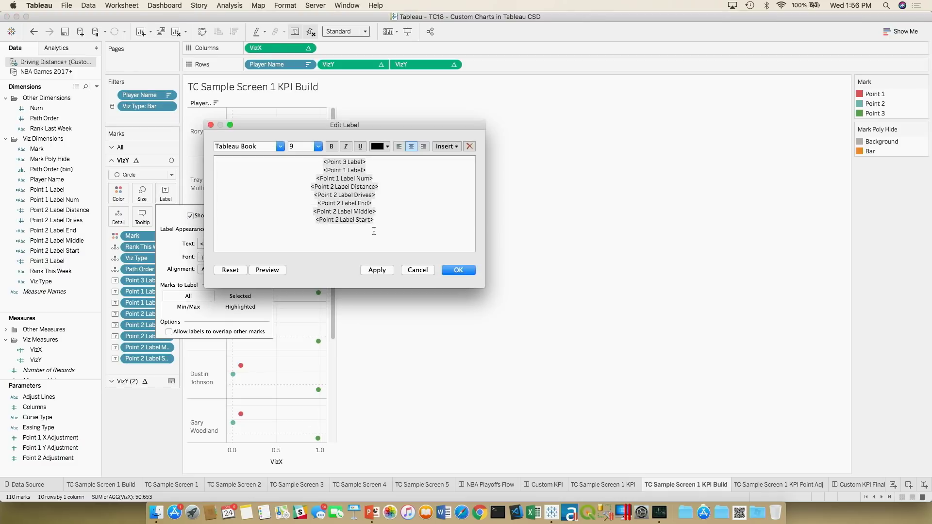
key(super+a)
key(super+v)
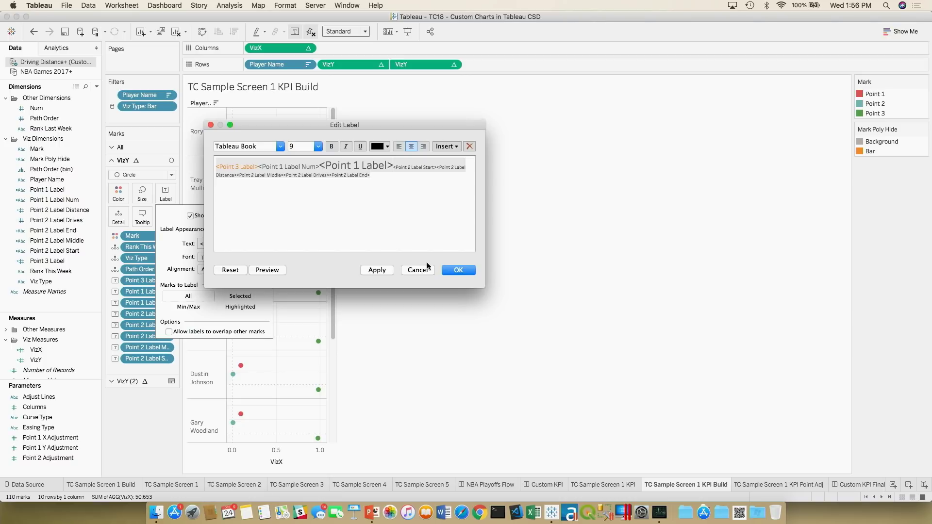
click(458, 270)
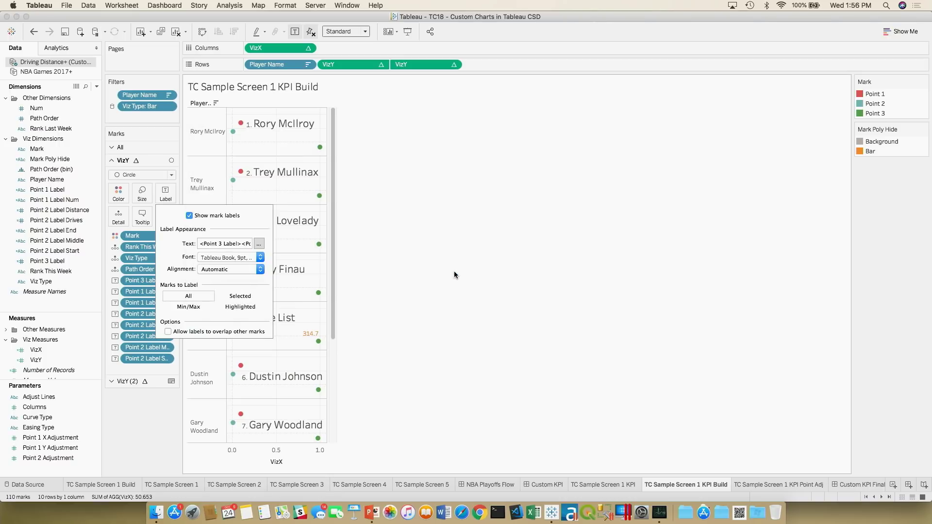
Align the VizY labels vertically to the middle and allow them to overlap other marks
click(231, 269)
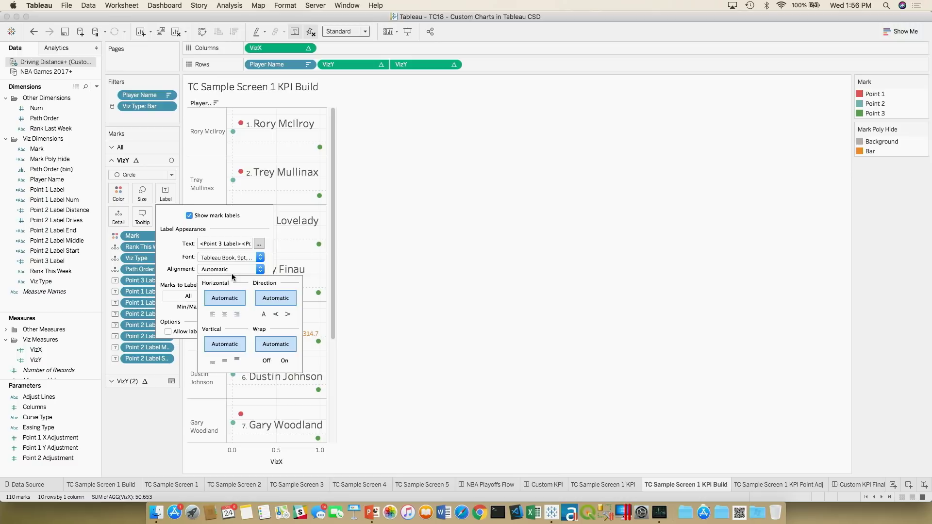
click(226, 362)
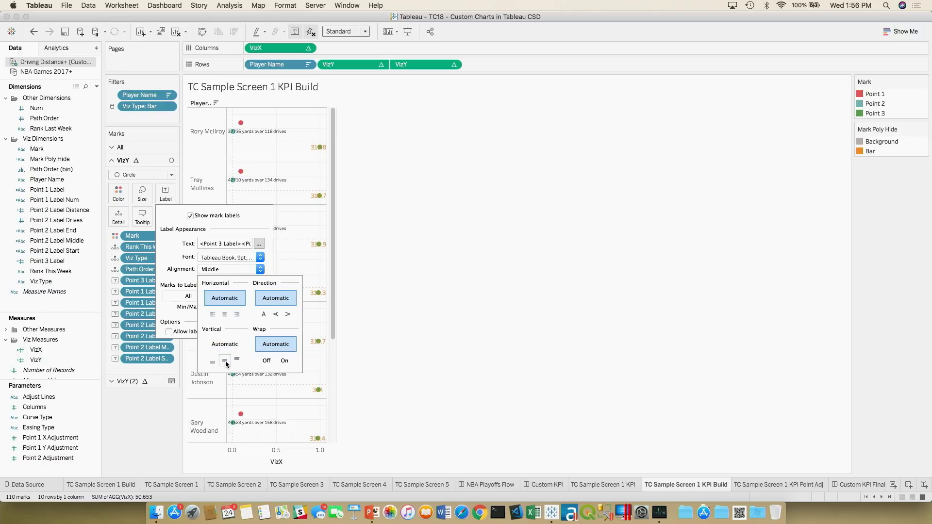
click(176, 340)
click(441, 313)
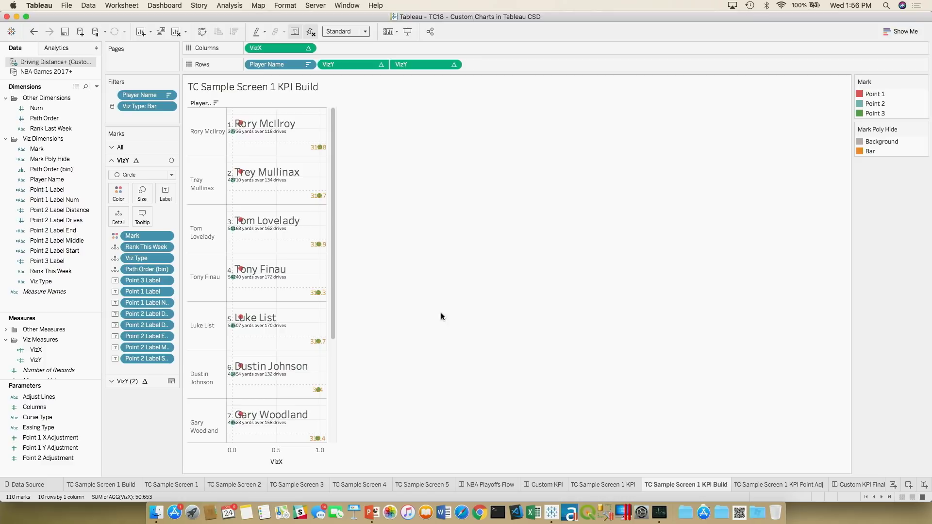
Make the VizY circles invisible by shrinking them to the minimum size and setting their opacity to 0%
click(142, 194)
drag(160, 220, 137, 219)
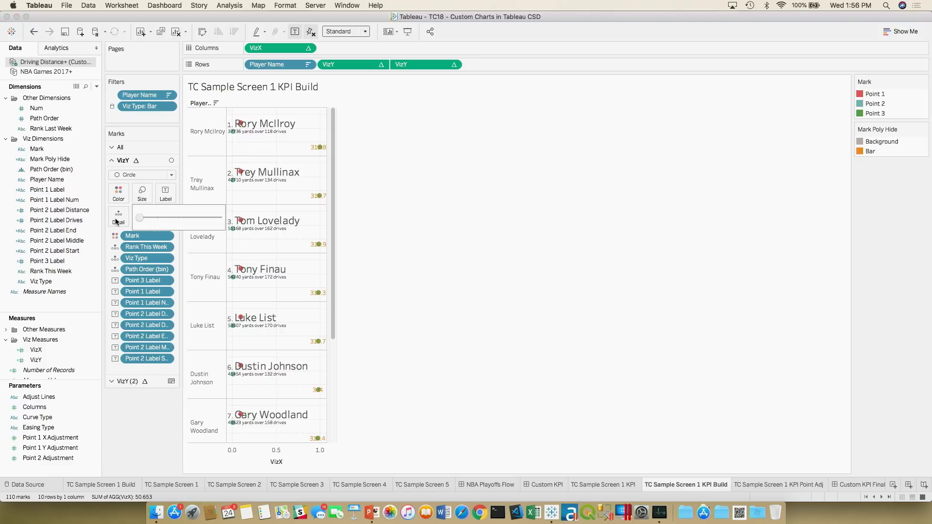
click(118, 193)
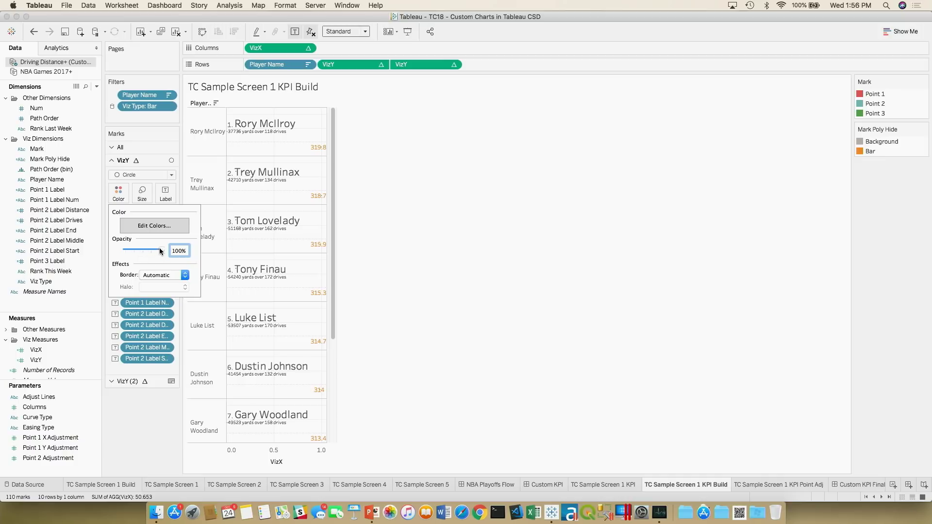
drag(162, 251, 122, 251)
click(125, 409)
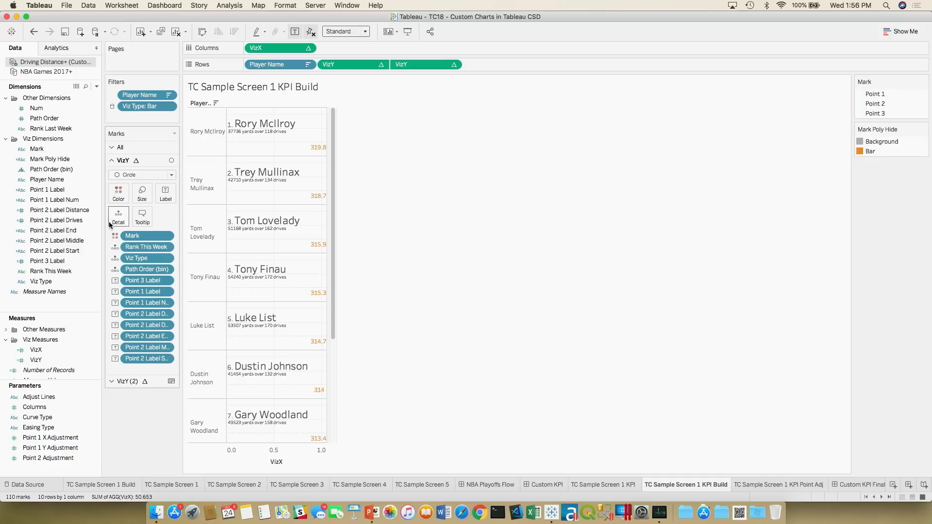
Change the Mark field on the VizY marks from Color to Detail and check the color settings
click(115, 236)
click(136, 267)
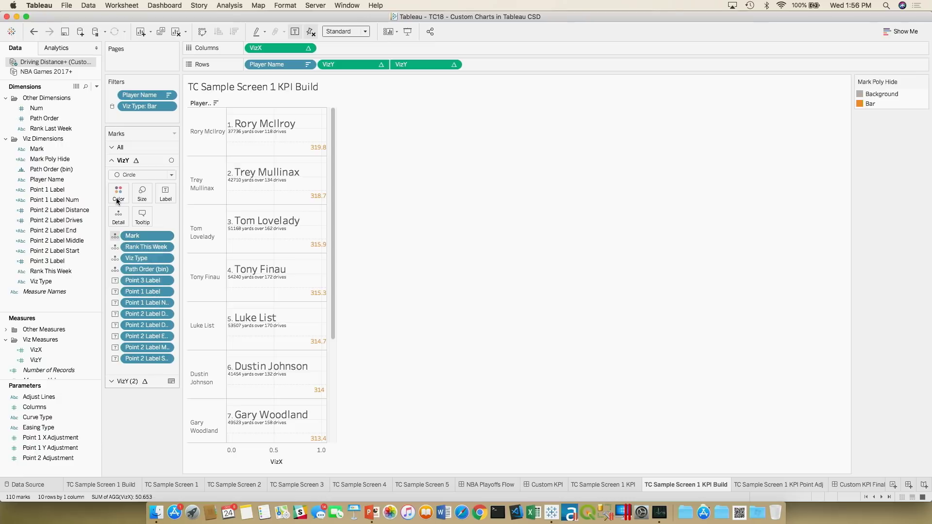
click(117, 195)
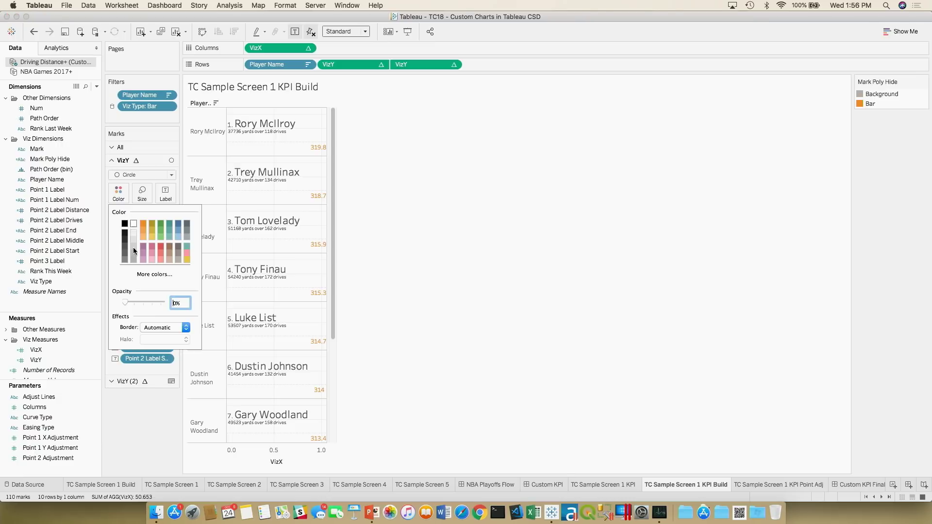
click(131, 437)
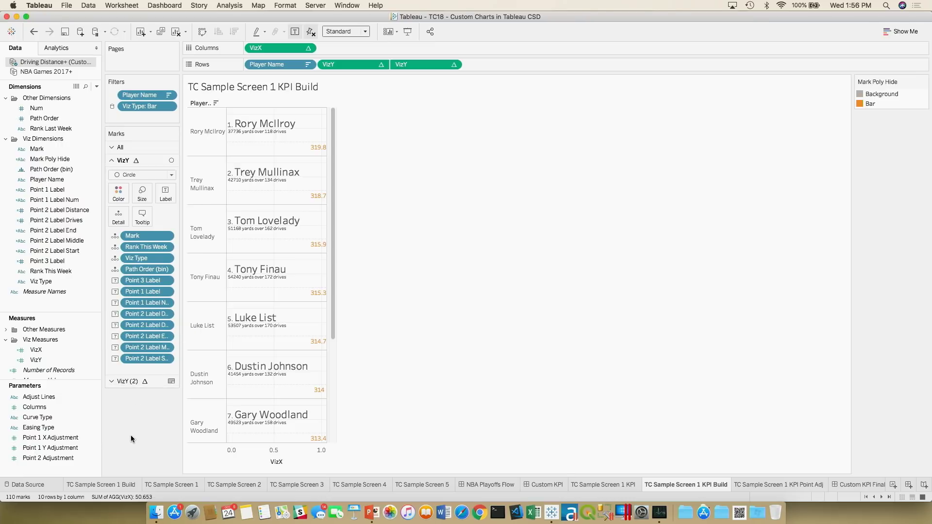
Copy the formatting of the TC Sample Screen 1 KPI sheet onto TC Sample Screen 1 KPI Build
right_click(602, 483)
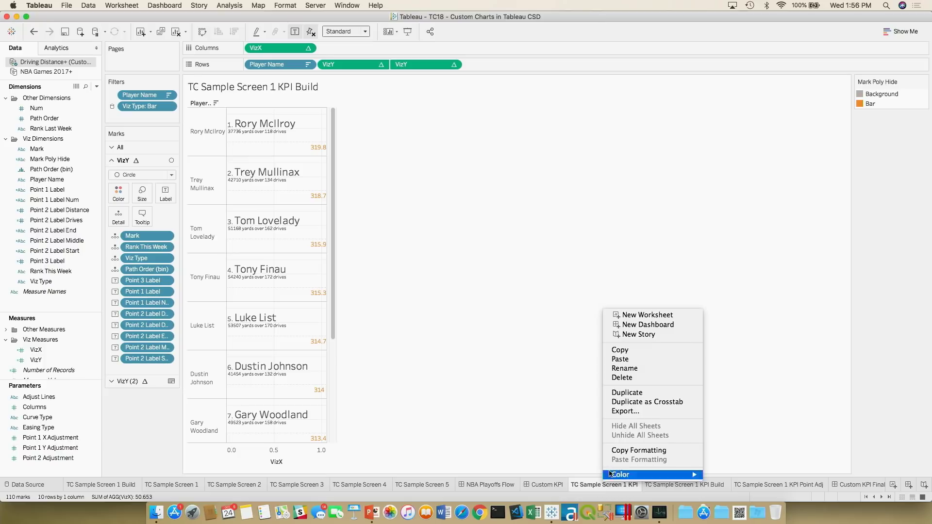
click(617, 450)
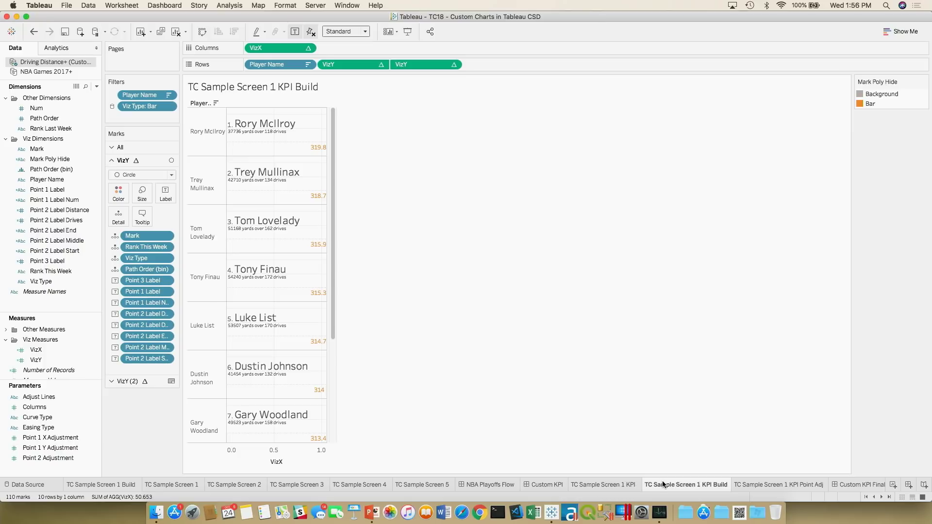
right_click(663, 481)
click(672, 457)
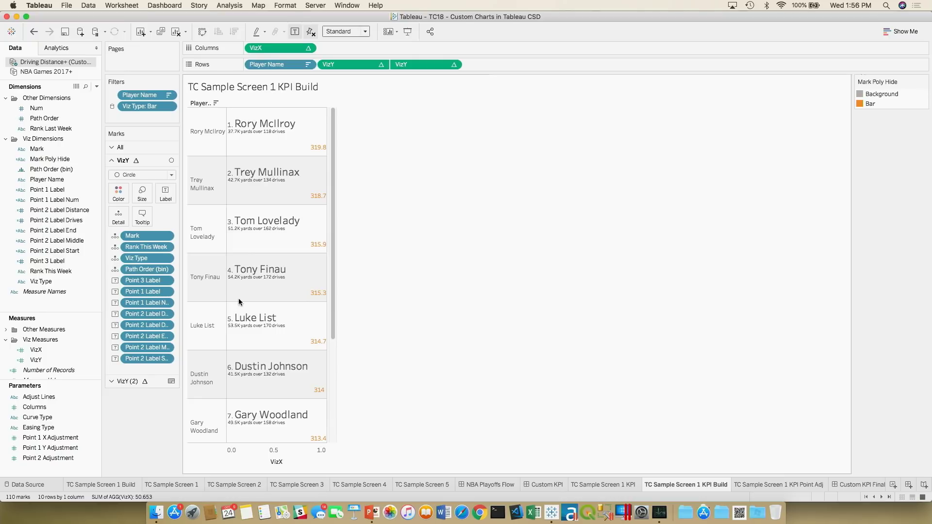
Switch the VizY (2) marks to Line and back to Polygon, and use Path Order (bin) as the polygon path
click(164, 381)
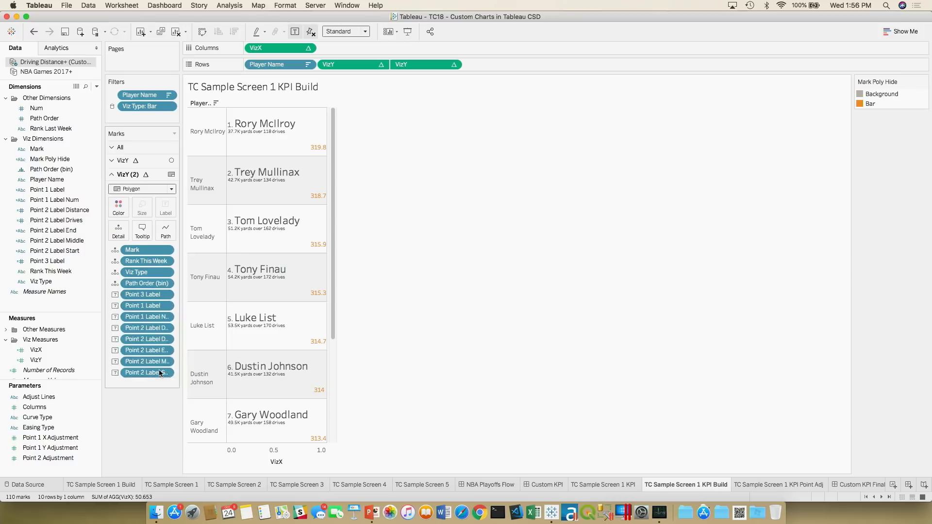
click(146, 190)
click(142, 220)
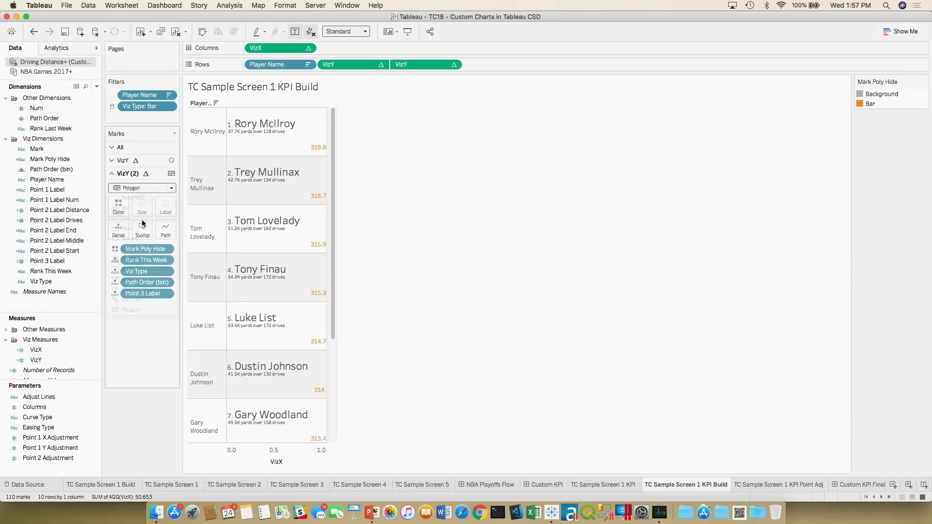
click(145, 187)
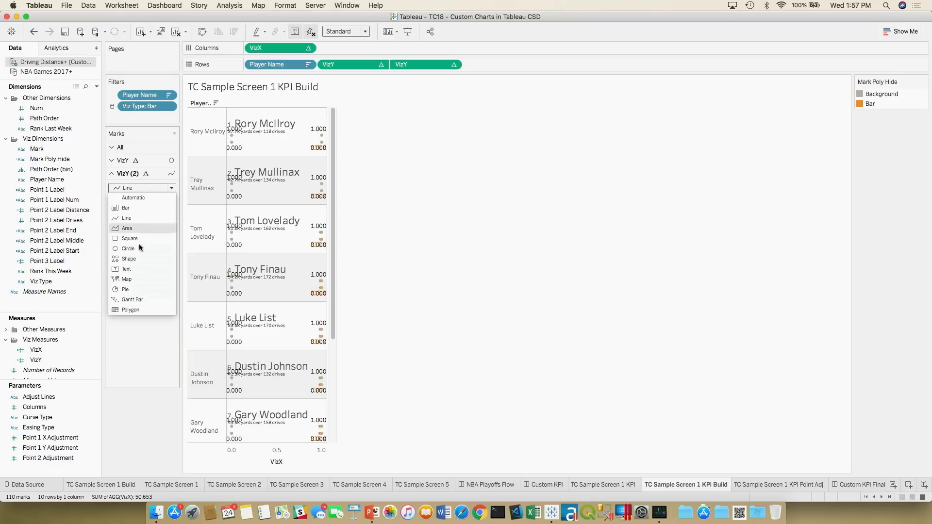
click(134, 310)
drag(147, 282, 166, 230)
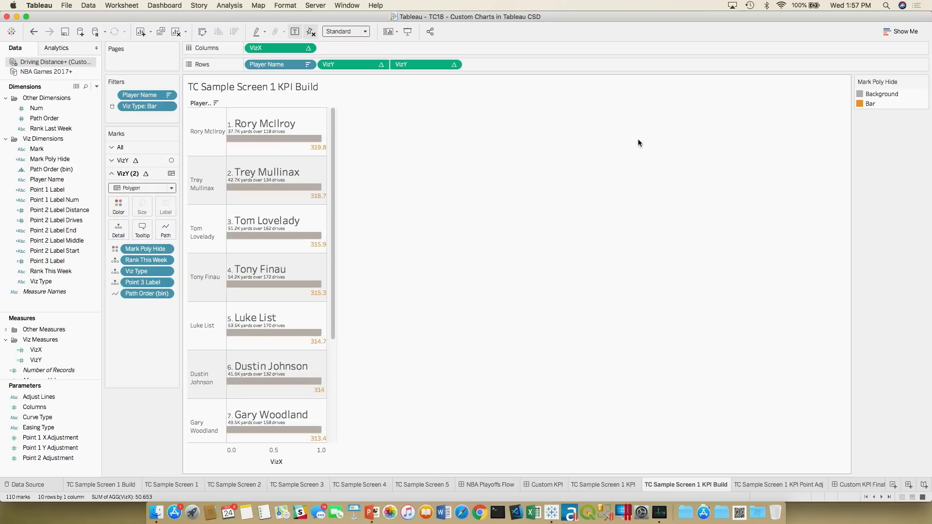
Reorder the Mark Poly Hide legend so Bar comes before Background, and review the bars down the player list
drag(882, 95, 883, 109)
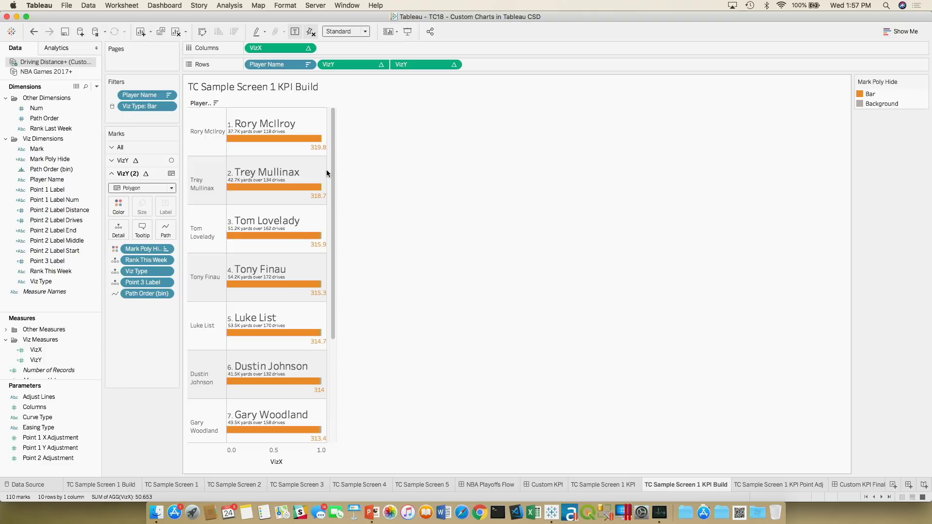
scroll(327, 170, down, 3)
scroll(326, 170, up, 3)
On the KPI Point Adj sheet, set Point 1 X Adjustment to 0.25, try Point 1 Y at 0.75 and restore 3, and set Point 2 Adjustment to 0.15
mouse_move(788, 487)
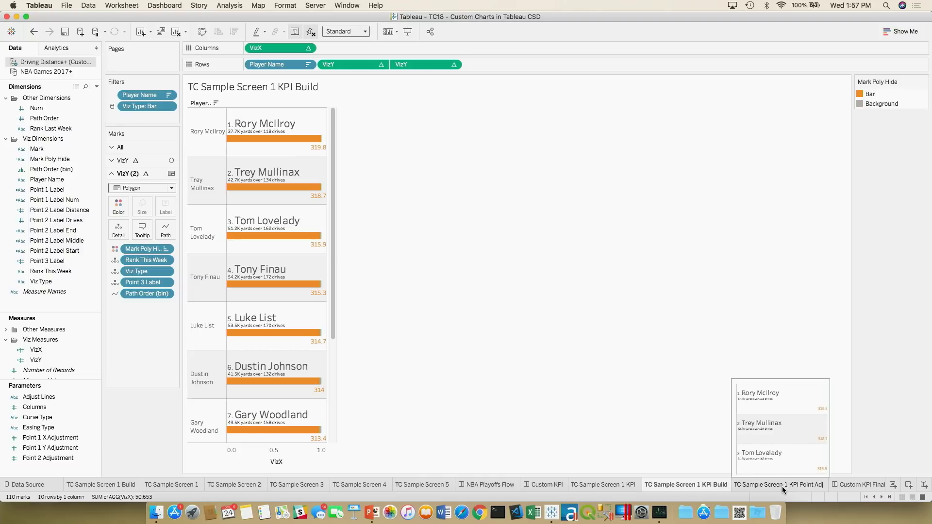
click(782, 487)
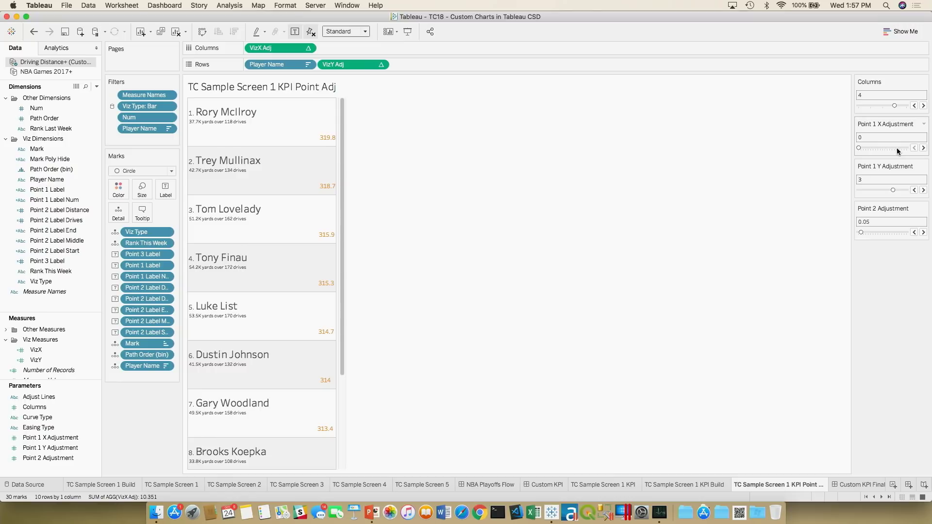
mouse_move(873, 149)
mouse_down()
mouse_move(898, 148)
mouse_move(869, 146)
mouse_up()
click(870, 190)
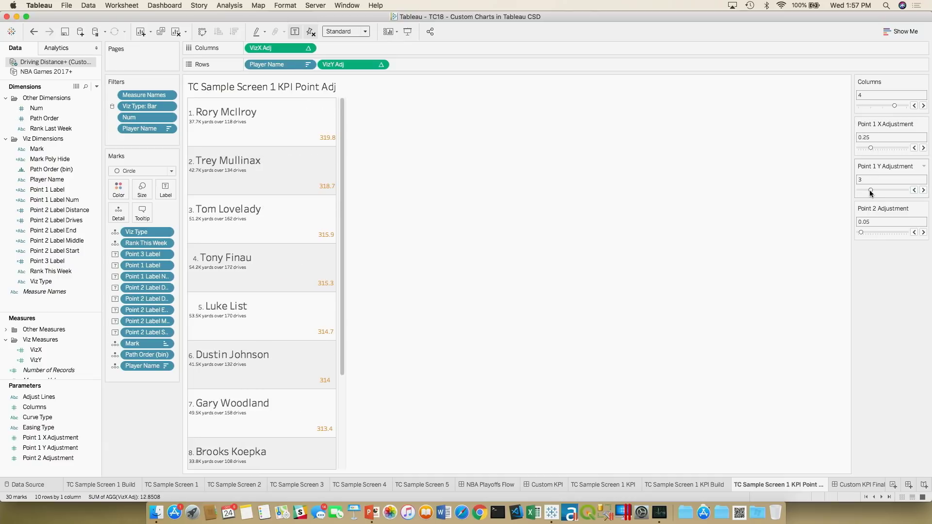
click(893, 191)
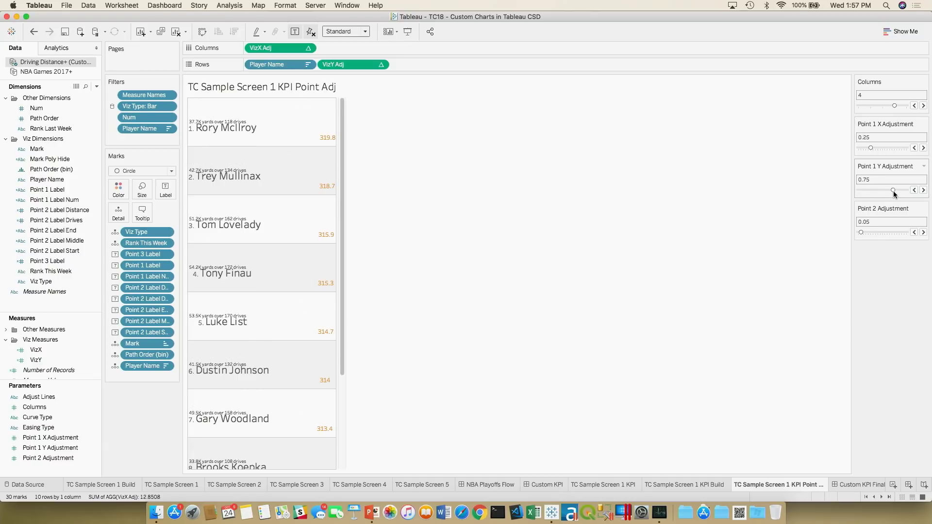
mouse_move(878, 231)
mouse_down()
mouse_move(896, 234)
mouse_move(865, 232)
mouse_up()
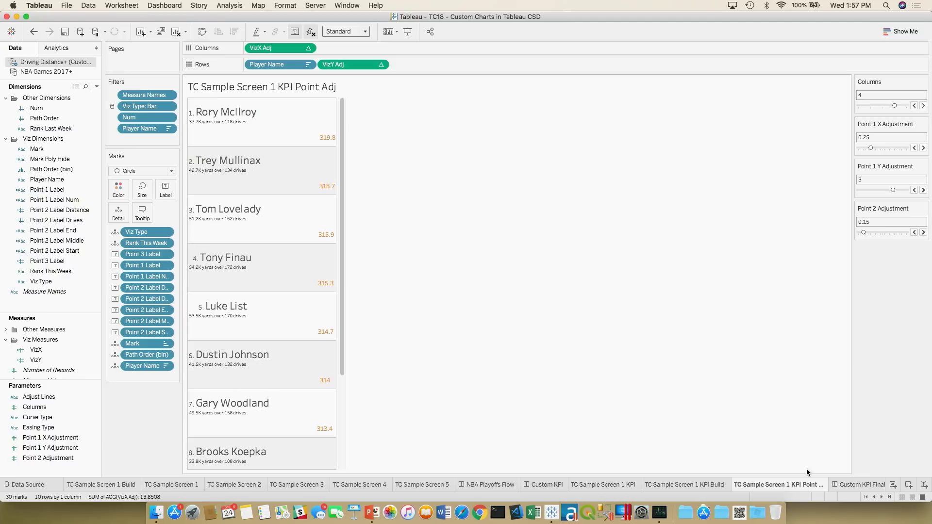
Open the Custom KPI Final dashboard to view the finished small-multiple KPI layout
click(850, 484)
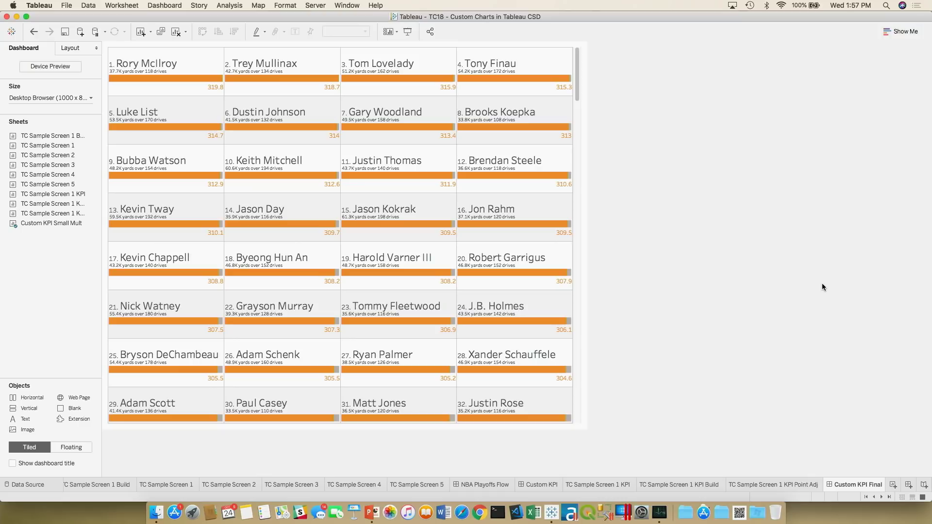
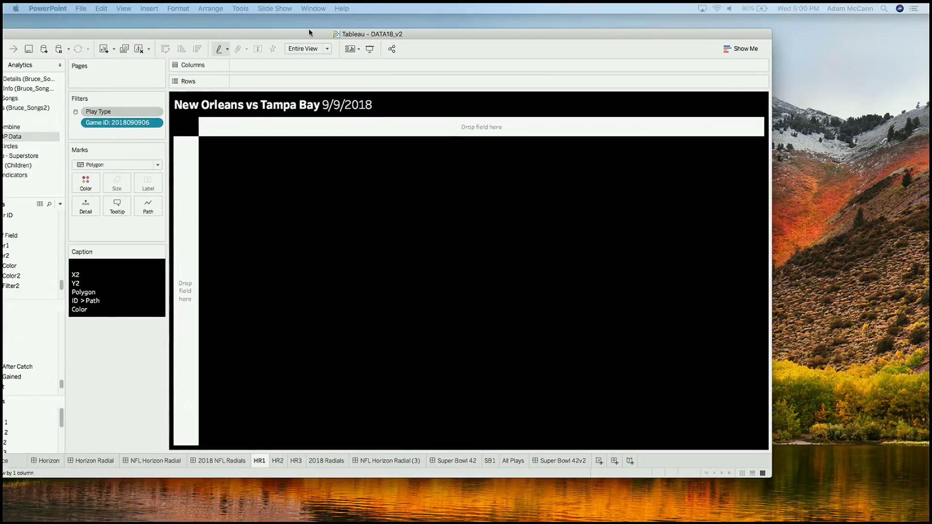
Switch to the Tableau workbook DATA18_v2 with its window fully in view, and preview sheet HR2 before returning to HR1
click(310, 33)
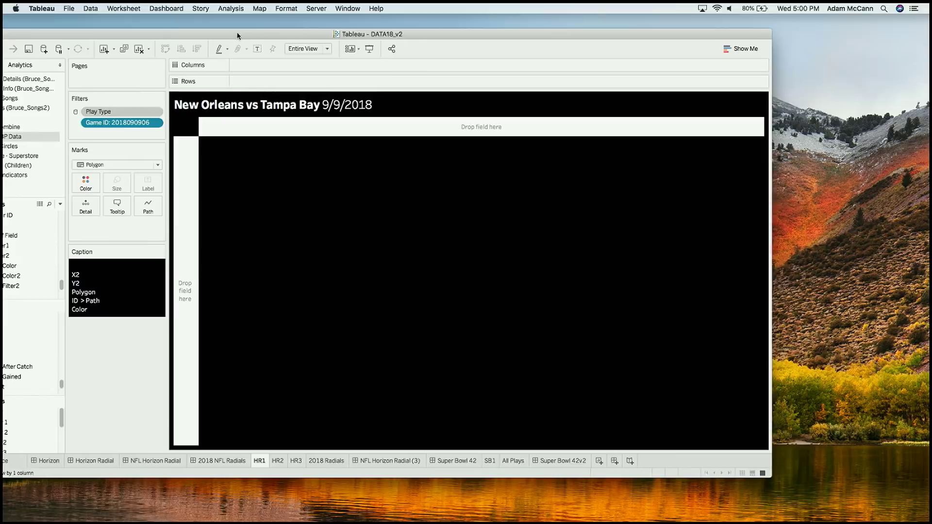
drag(236, 33, 286, 30)
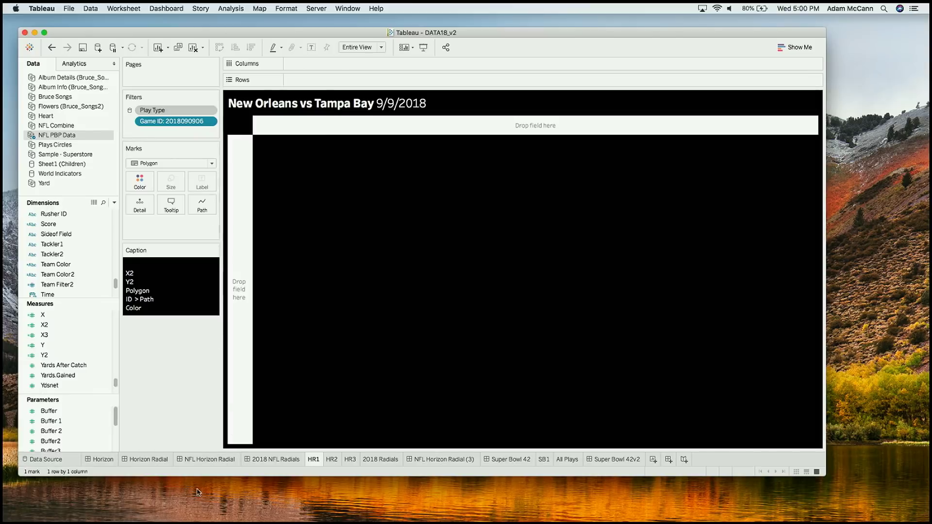
click(331, 461)
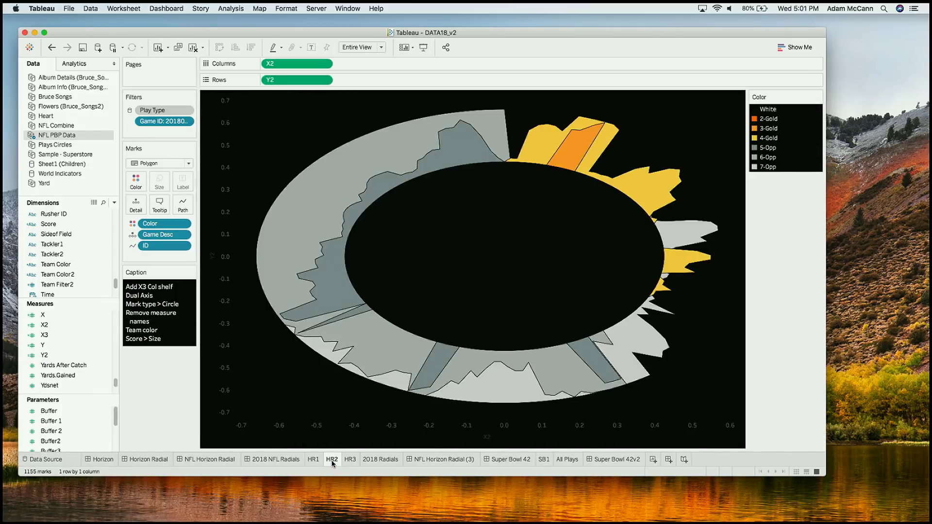
click(313, 462)
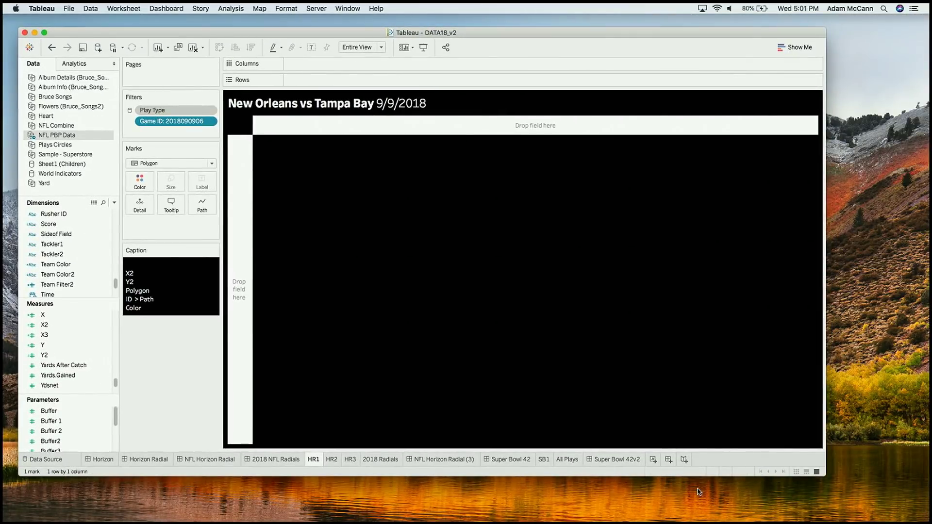
Turn on Mirror Displays for the built-in display in System Preferences, and return to Tableau in full screen
key(F11)
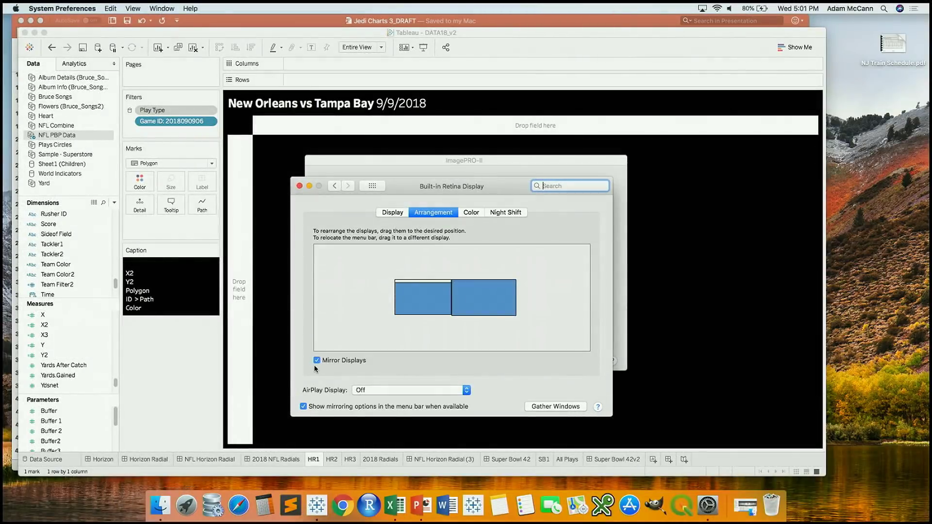
click(317, 360)
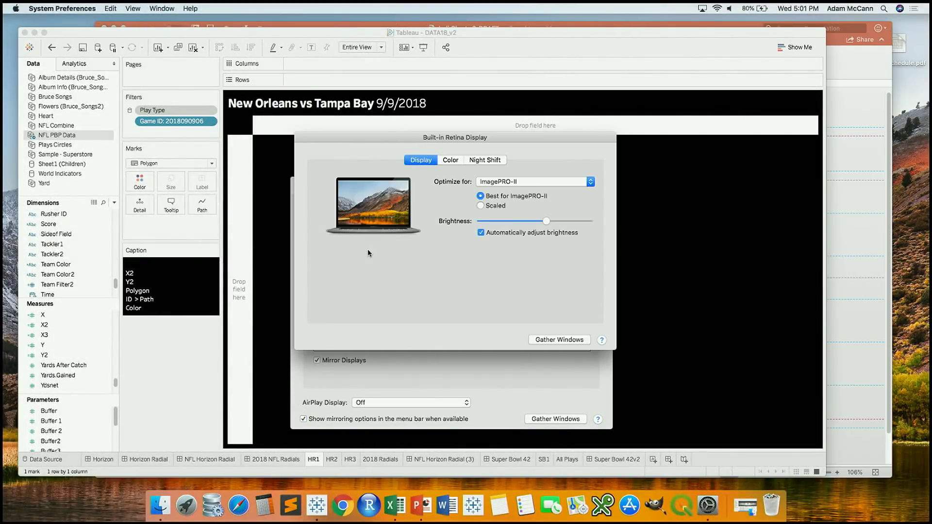
click(193, 356)
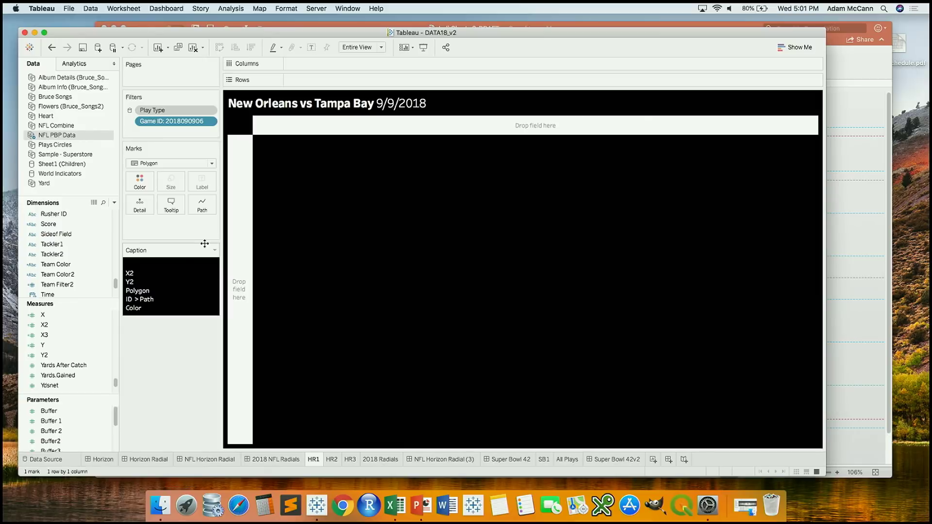
click(83, 324)
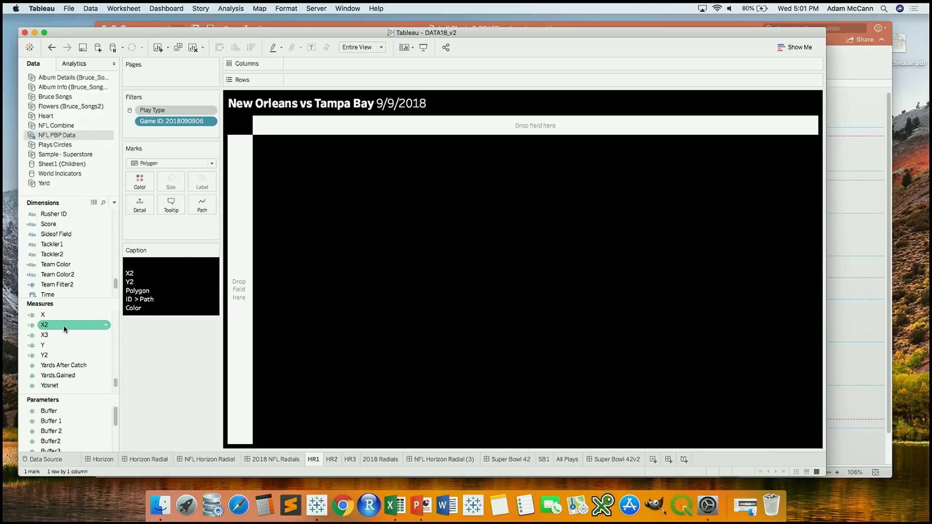
click(45, 33)
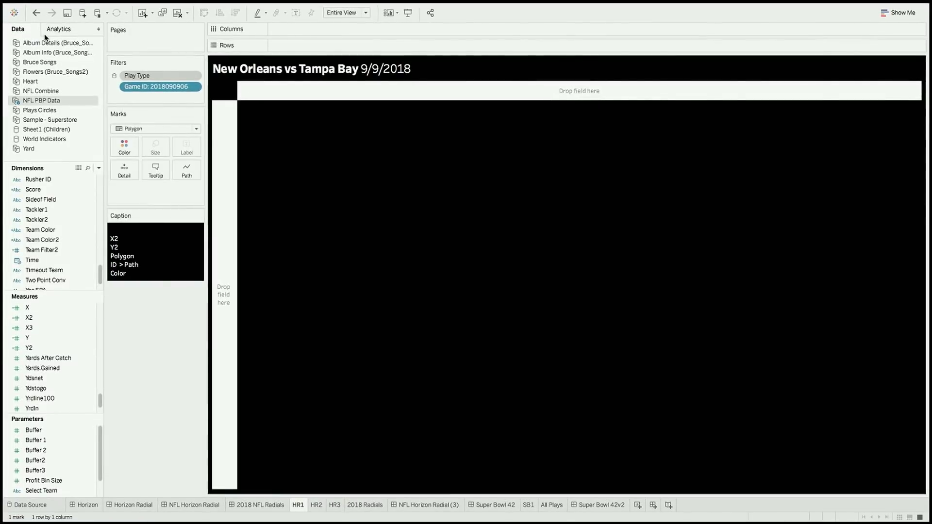
Place X2 on Columns and Y2 on Rows of the HR1 sheet, keeping the mark type as Polygon
drag(60, 302, 304, 28)
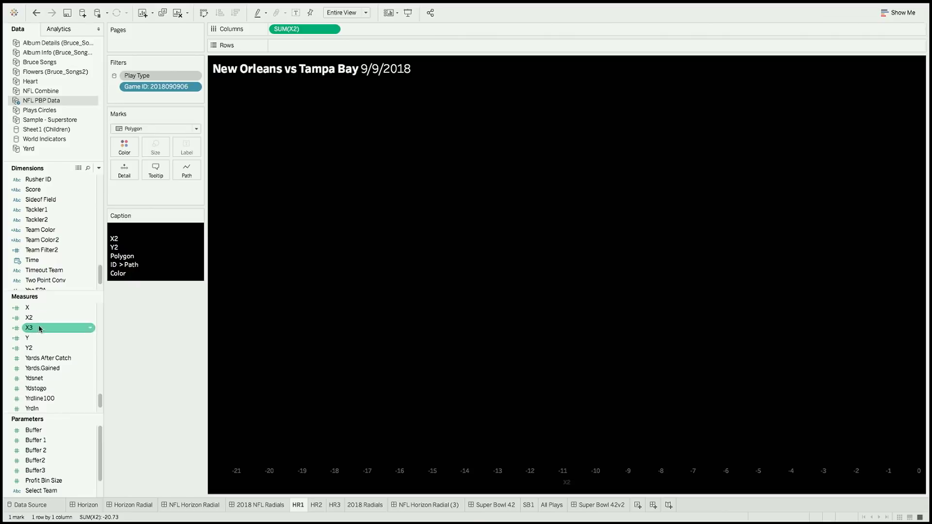
drag(39, 348, 293, 49)
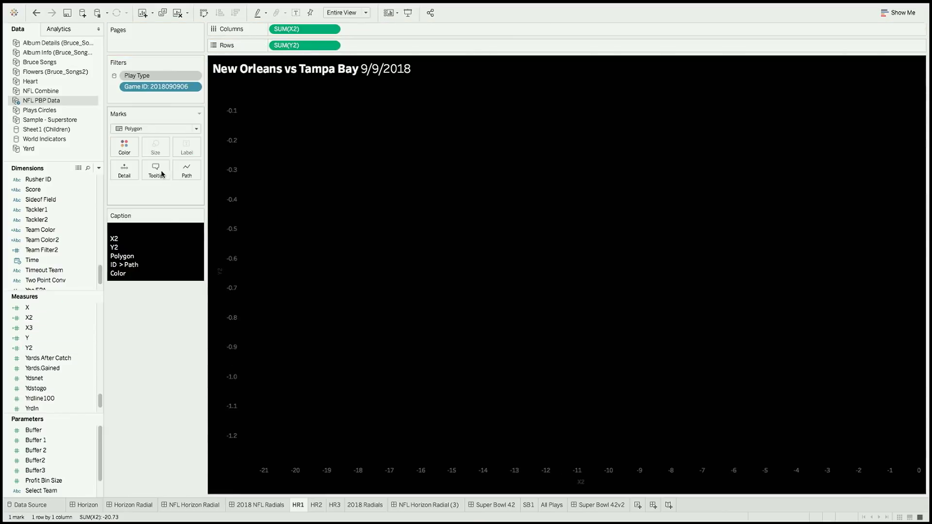
click(156, 129)
click(155, 131)
Use the ID dimension as the path of the polygon marks on HR1
scroll(53, 263, up, 5)
scroll(53, 262, up, 10)
scroll(54, 263, down, 5)
click(32, 210)
drag(32, 209, 181, 166)
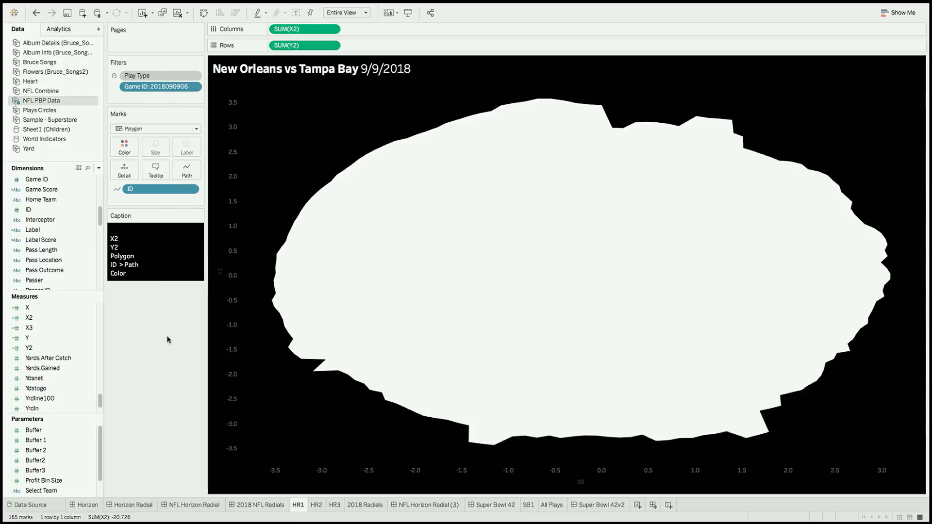
Color the HR1 polygons by the Color dimension and check the tooltip of a gold section
scroll(56, 229, up, 5)
scroll(55, 229, up, 1)
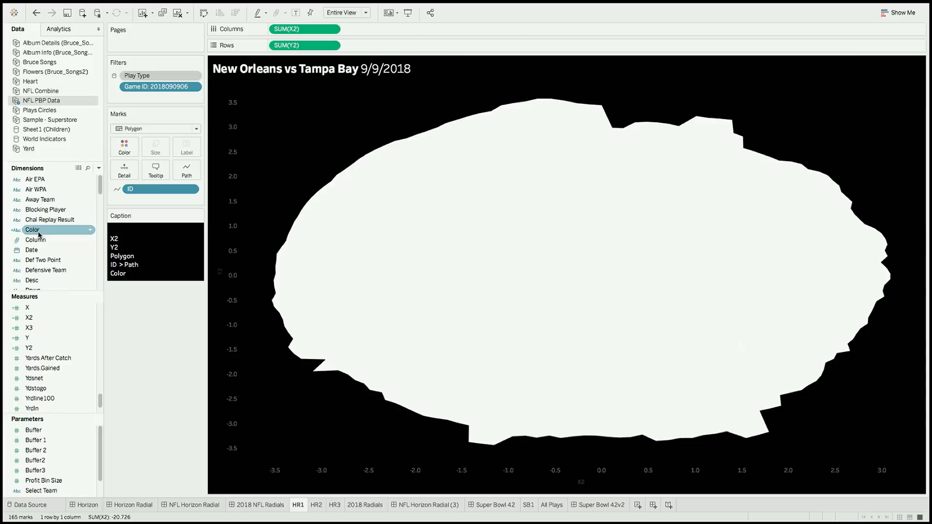
drag(38, 231, 123, 162)
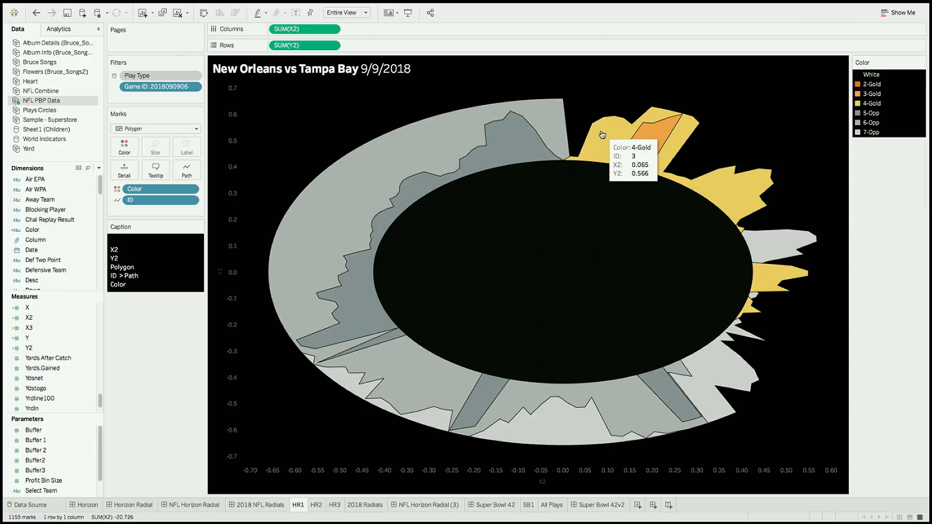
mouse_move(620, 147)
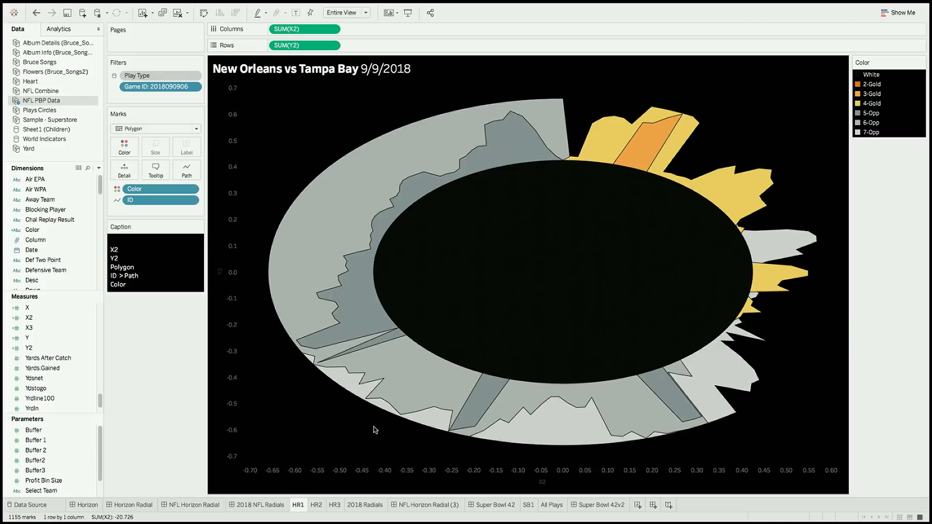
On the HR2 sheet, add X3 to Columns after X2 as a dual axis and synchronize the two axes
click(320, 507)
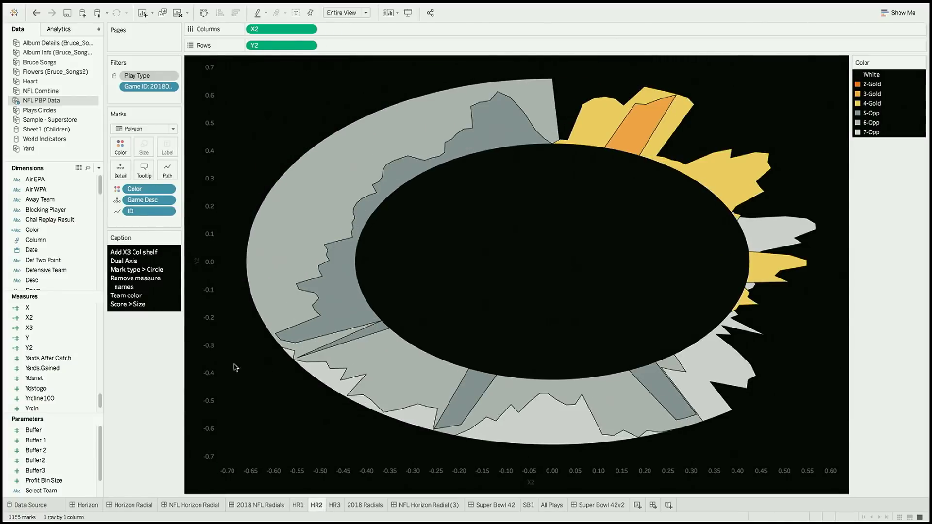
drag(32, 327, 357, 26)
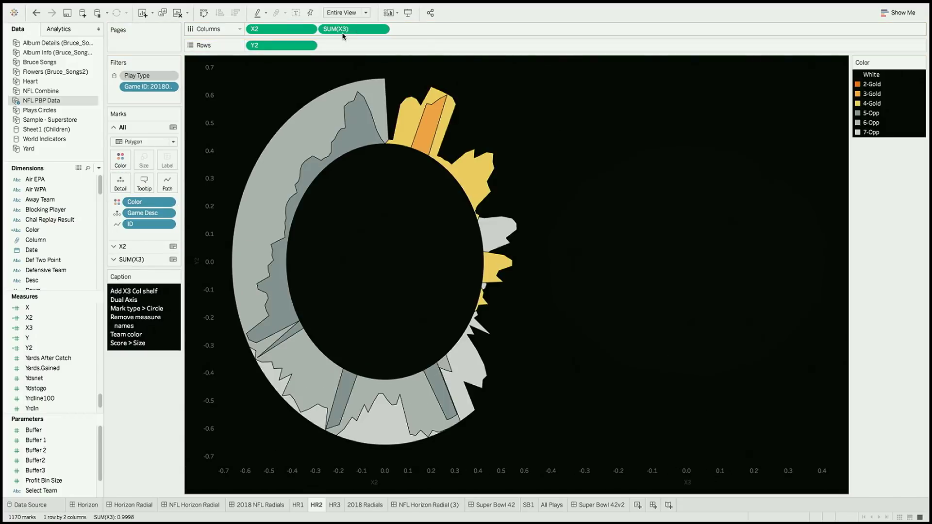
right_click(342, 31)
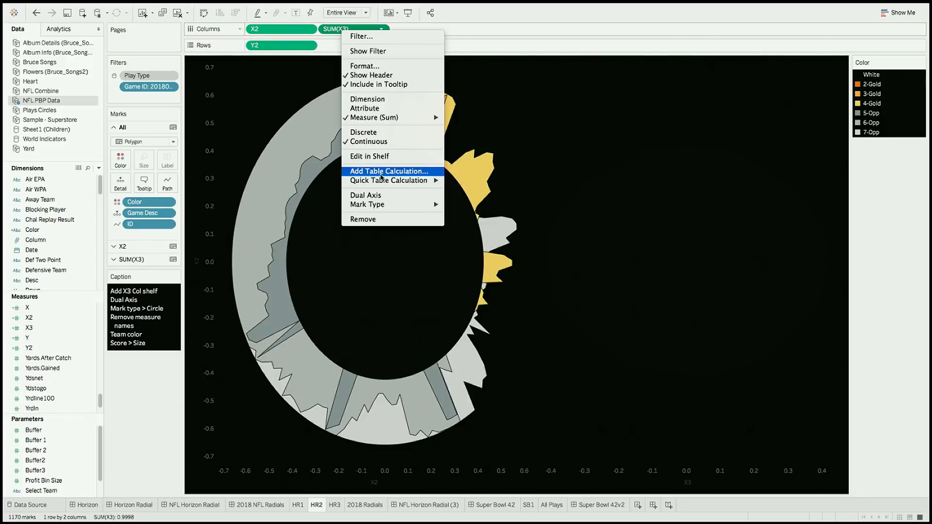
click(376, 196)
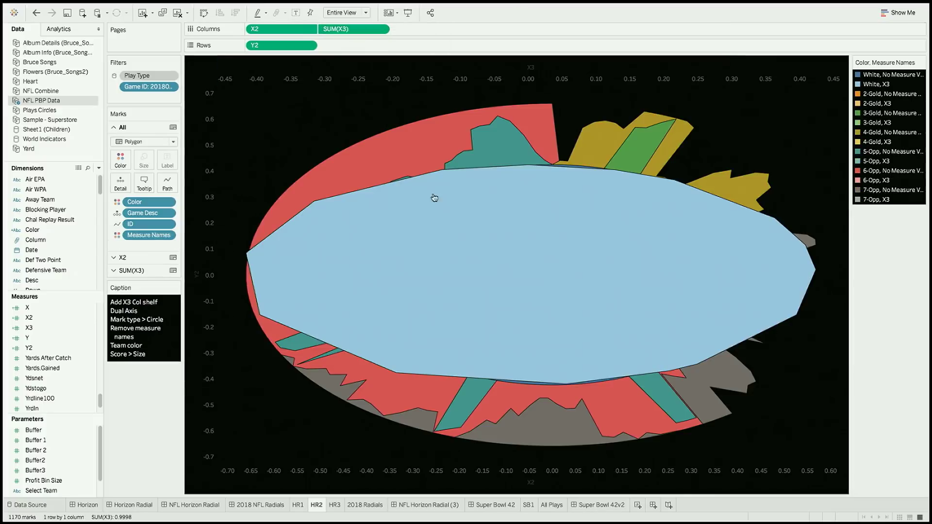
right_click(488, 83)
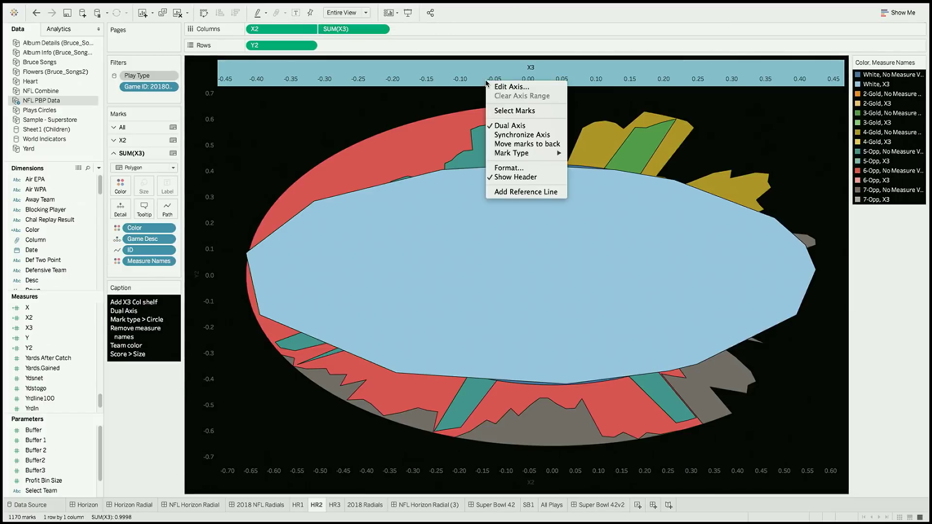
click(515, 139)
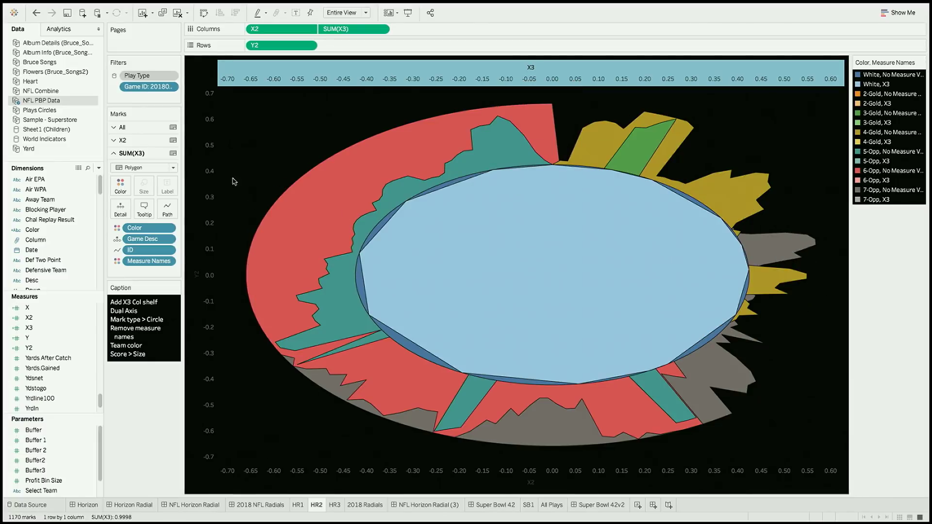
Remove Measure Names from all marks and change the SUM(X3) marks to Circle
click(148, 128)
drag(150, 235, 81, 233)
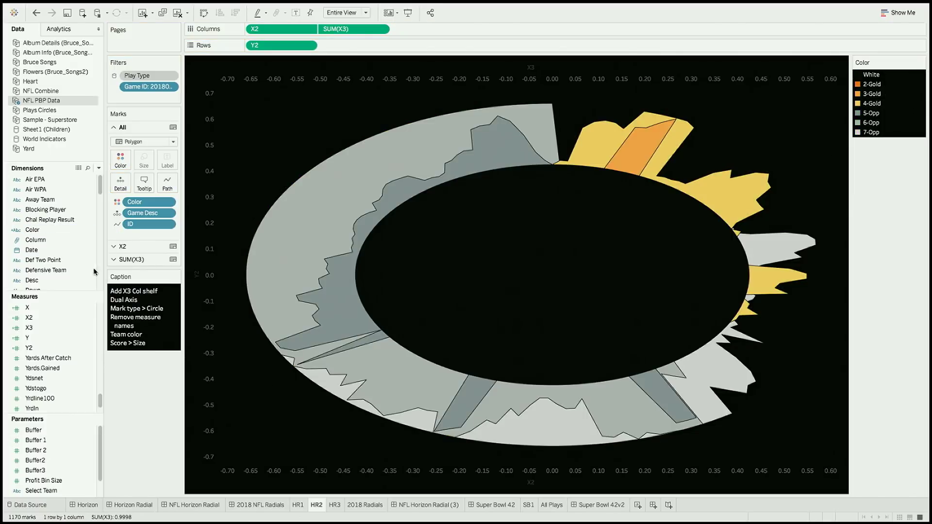
click(127, 261)
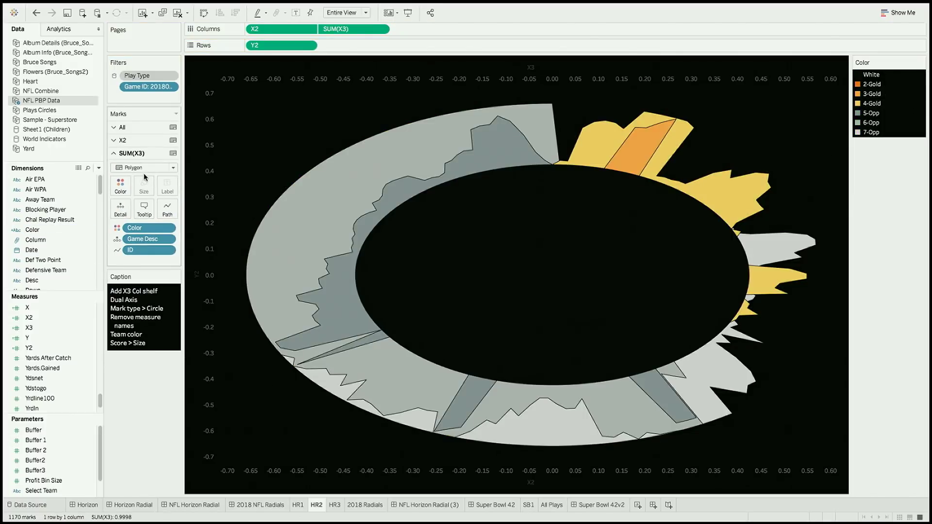
click(143, 168)
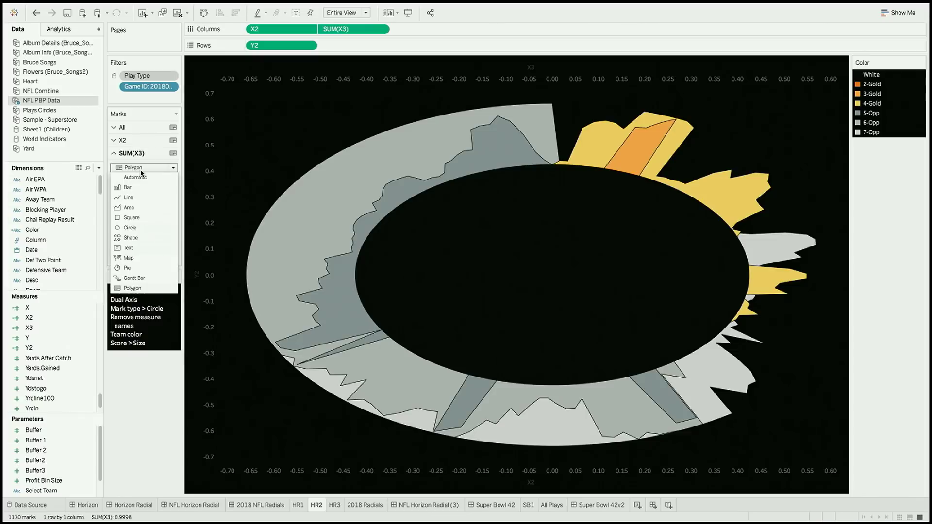
click(135, 223)
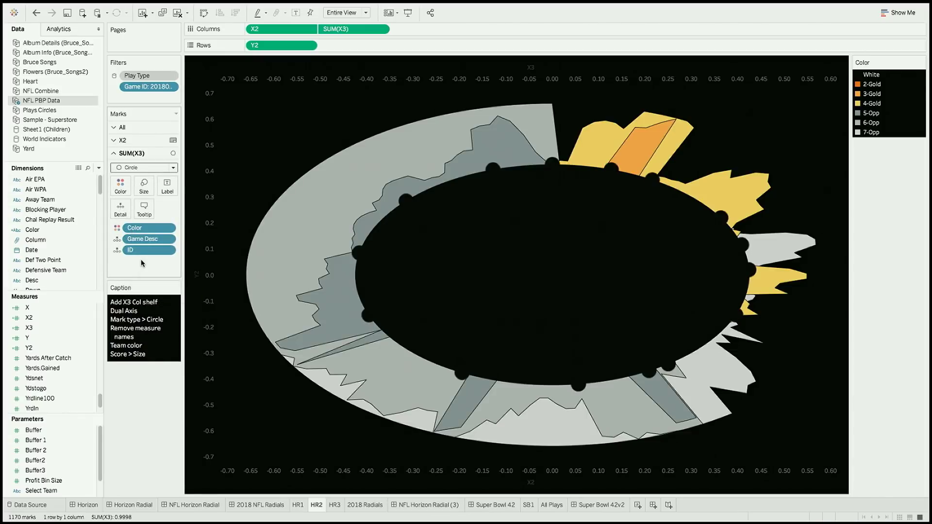
Color the SUM(X3) circles by the Team Color dimension instead of Color
scroll(60, 238, down, 5)
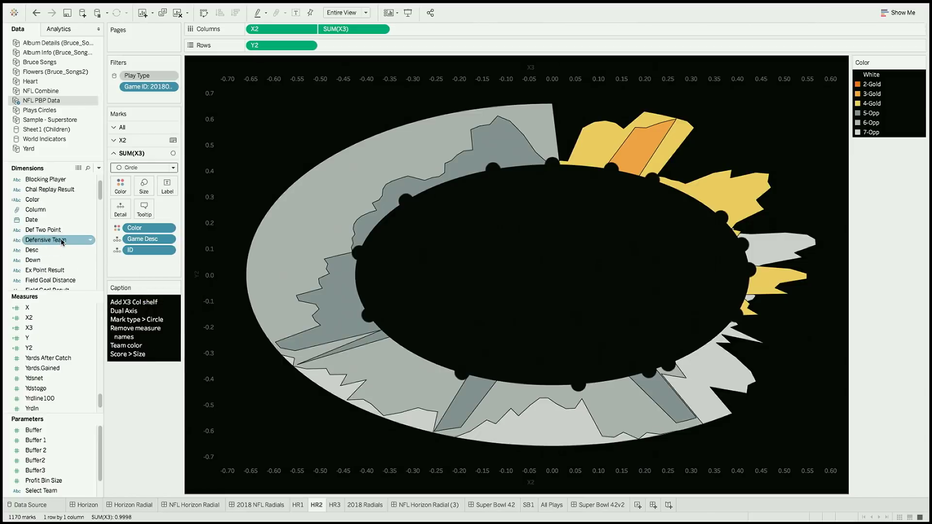
scroll(60, 238, down, 10)
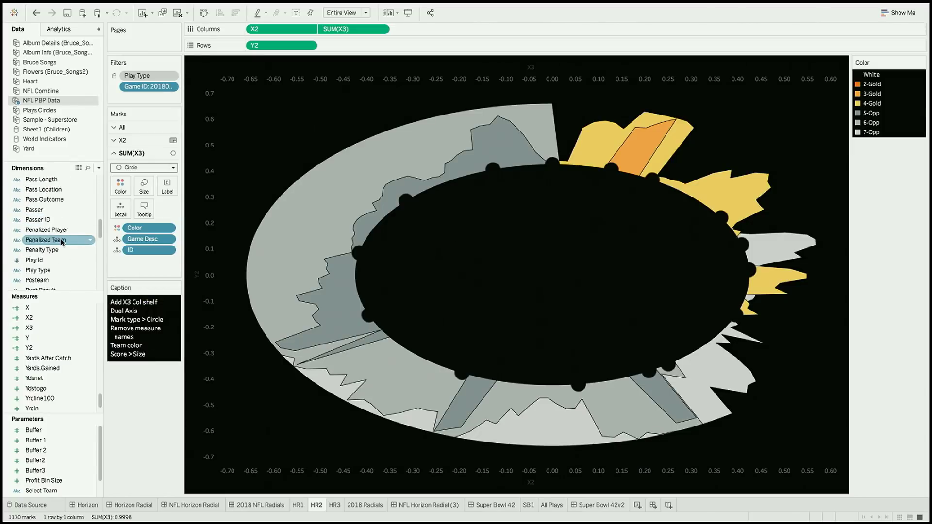
scroll(60, 238, down, 4)
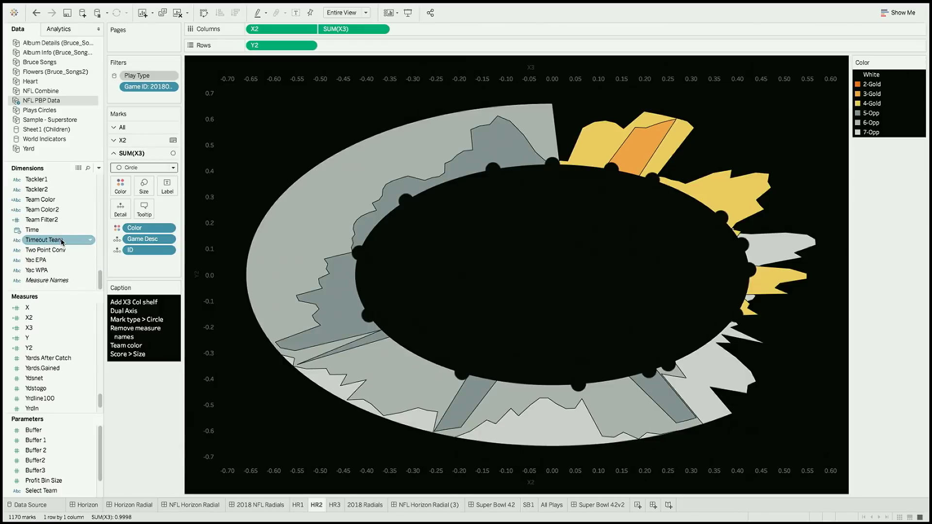
drag(40, 199, 120, 186)
Size the SUM(X3) circles by the Score dimension
scroll(59, 216, up, 3)
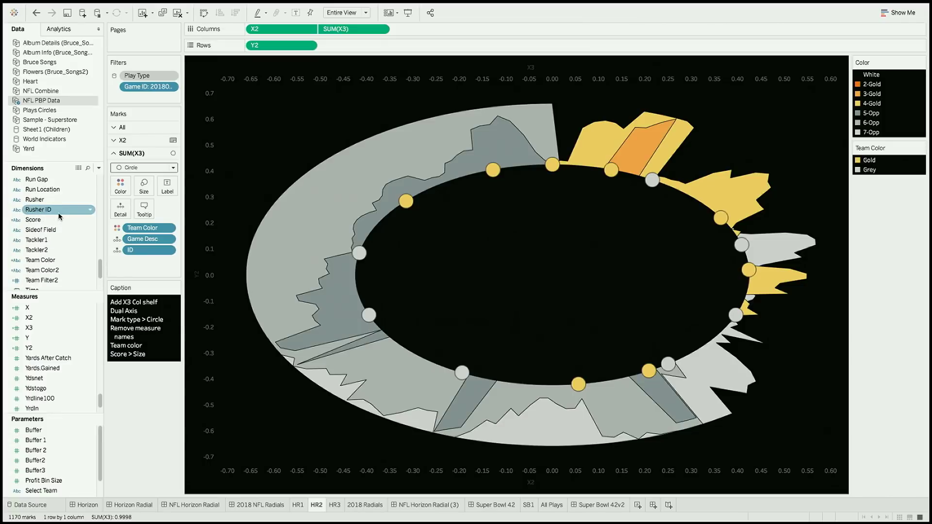
scroll(61, 216, down, 1)
drag(53, 210, 143, 187)
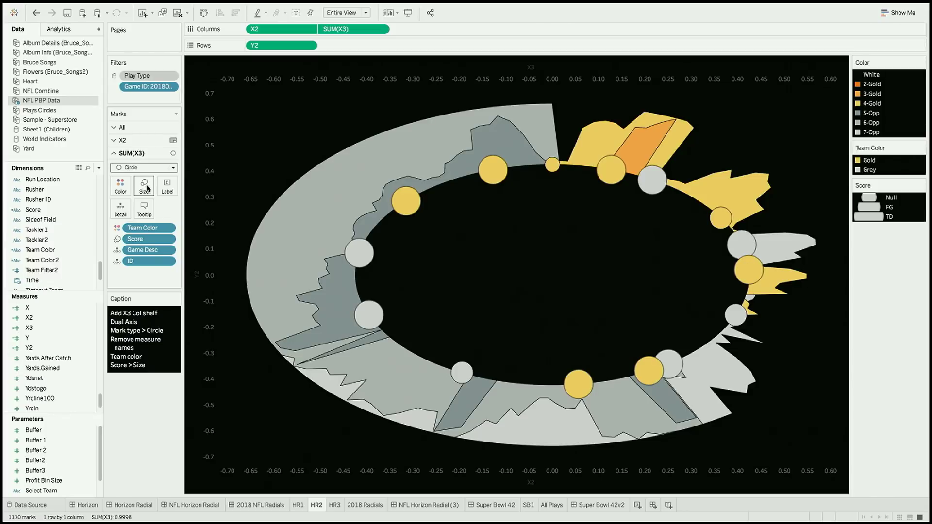
Review the small-multiple radials on HR3 and 2018 Radials, and open the NFL Horizon Radial (3) dashboard
click(335, 505)
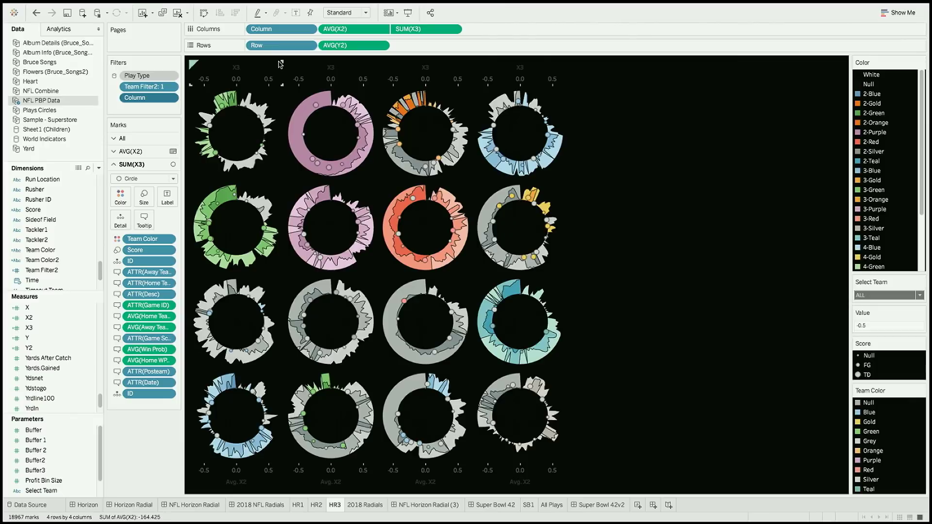
mouse_move(495, 148)
click(365, 508)
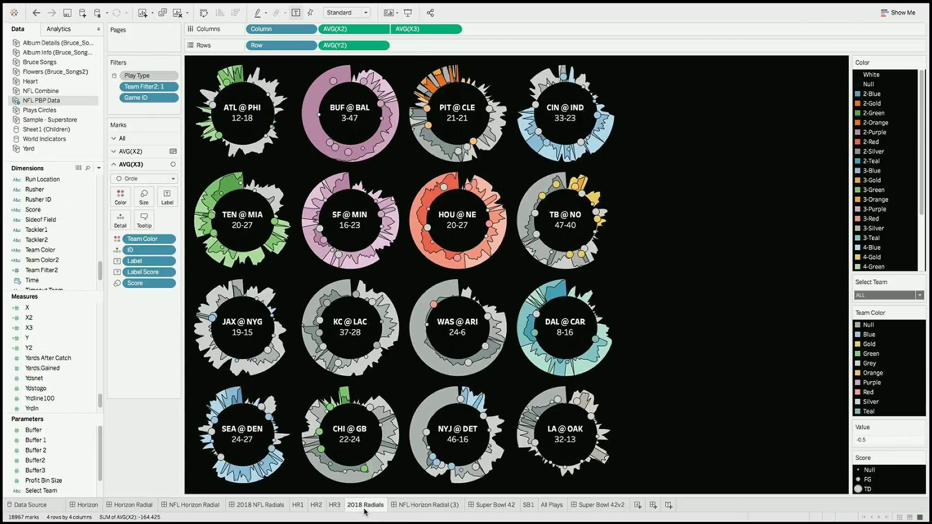
mouse_move(391, 508)
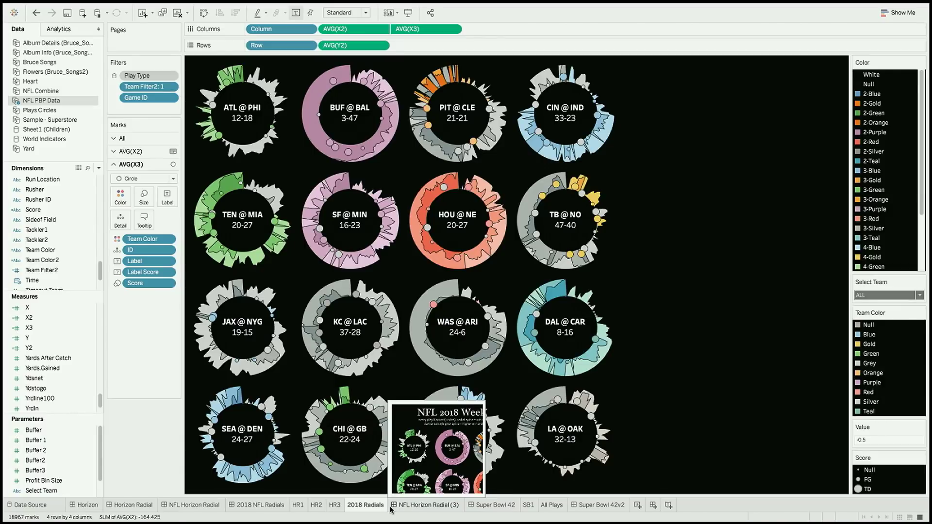
click(428, 505)
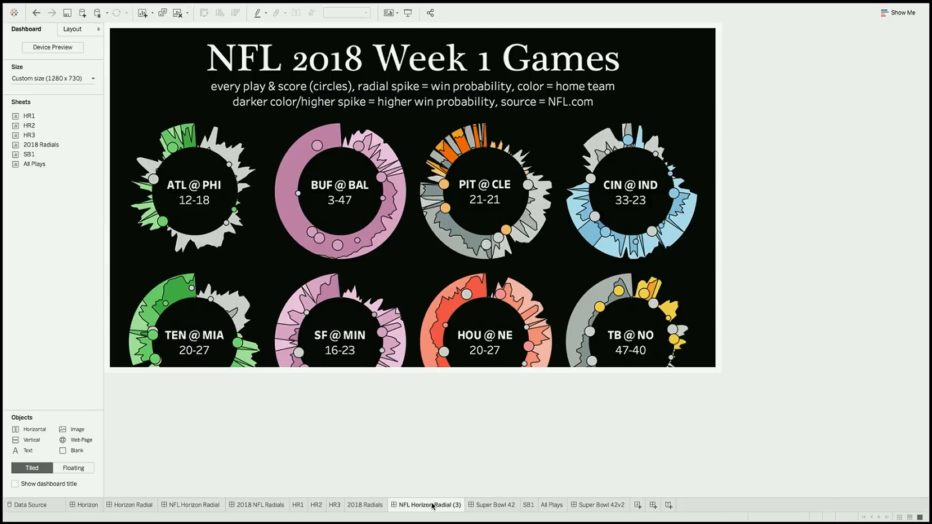